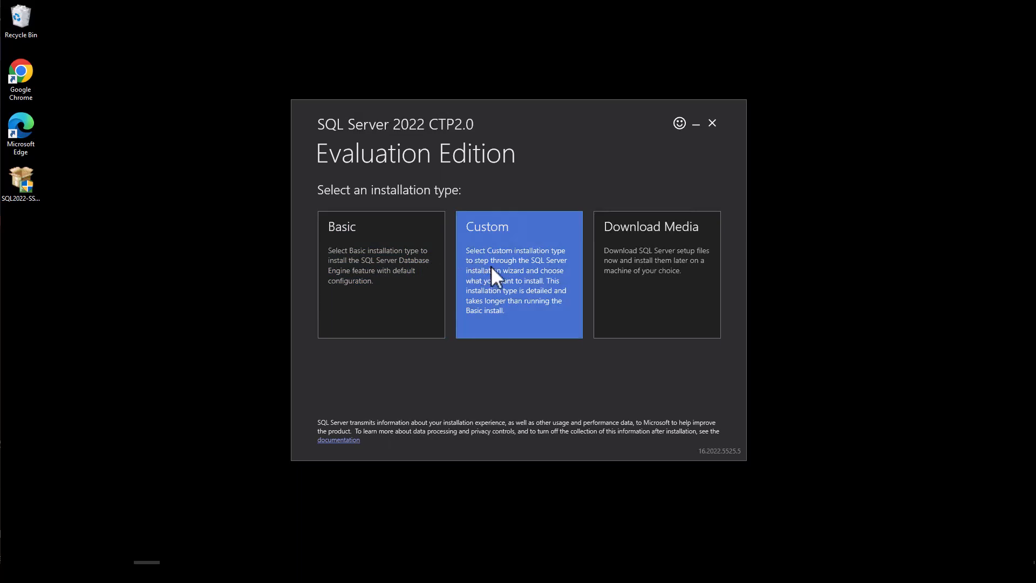
Step: Choose to download the setup media to C:\SQL2022\CTP2.0 instead of installing directly
left_click(506, 291)
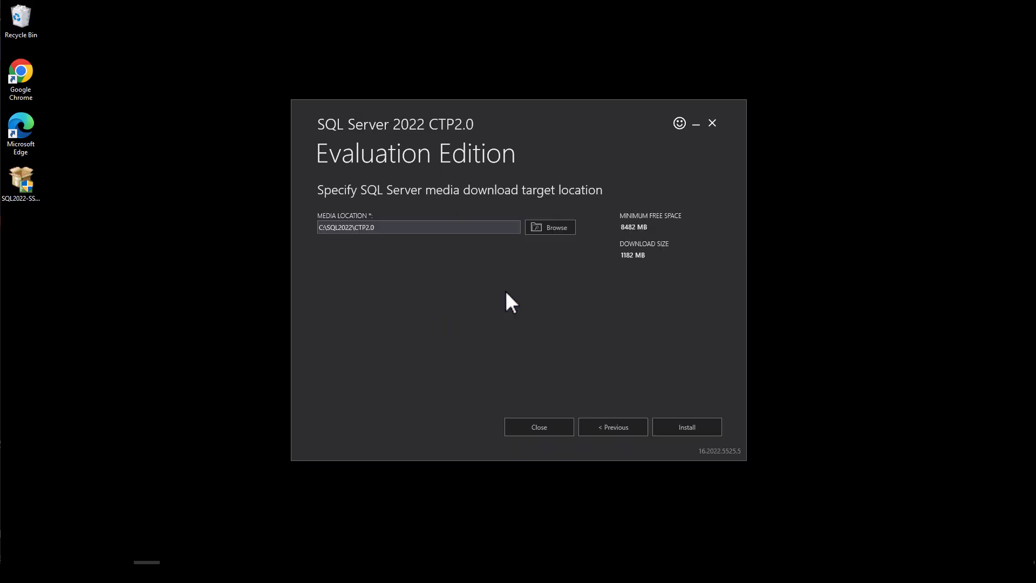
Step: Download the install package to C:\SQL2022\CTP2.0 and launch the Installation Center
left_click(683, 432)
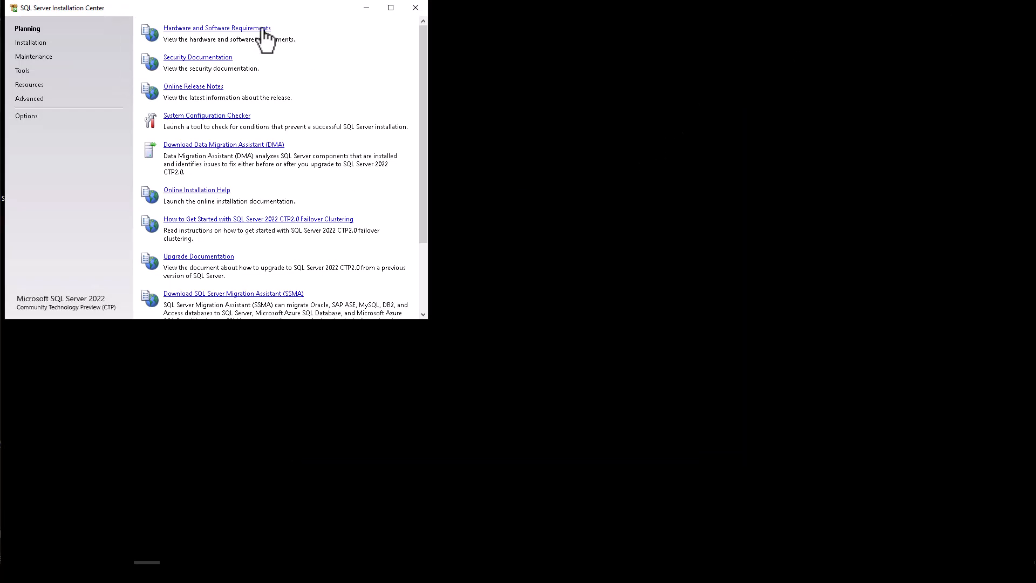
Step: Run the System Configuration Checker and confirm 8 global rules passed, 0 failed
left_click_drag(240, 8, 453, 69)
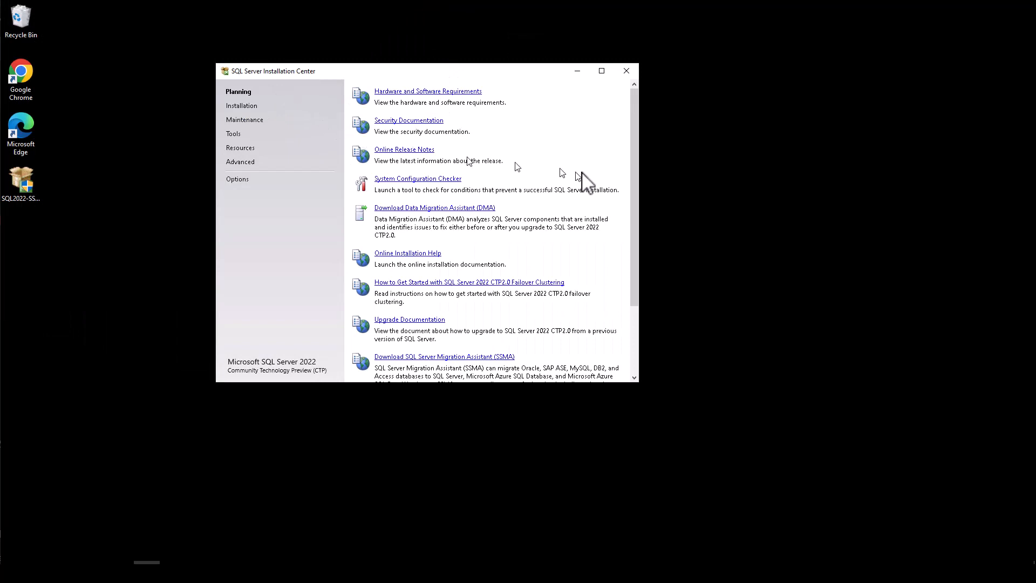
left_click(412, 180)
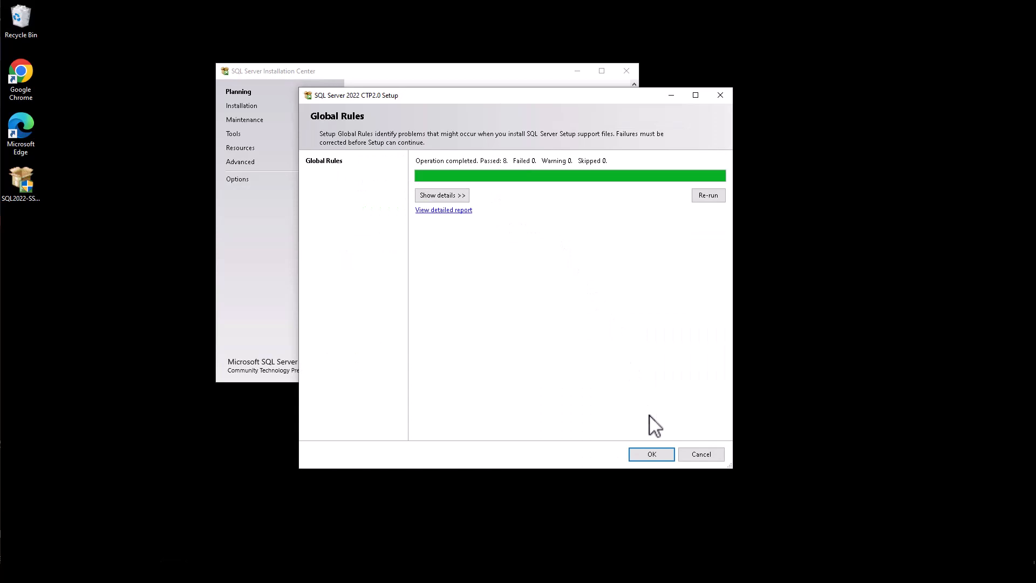
left_click(659, 459)
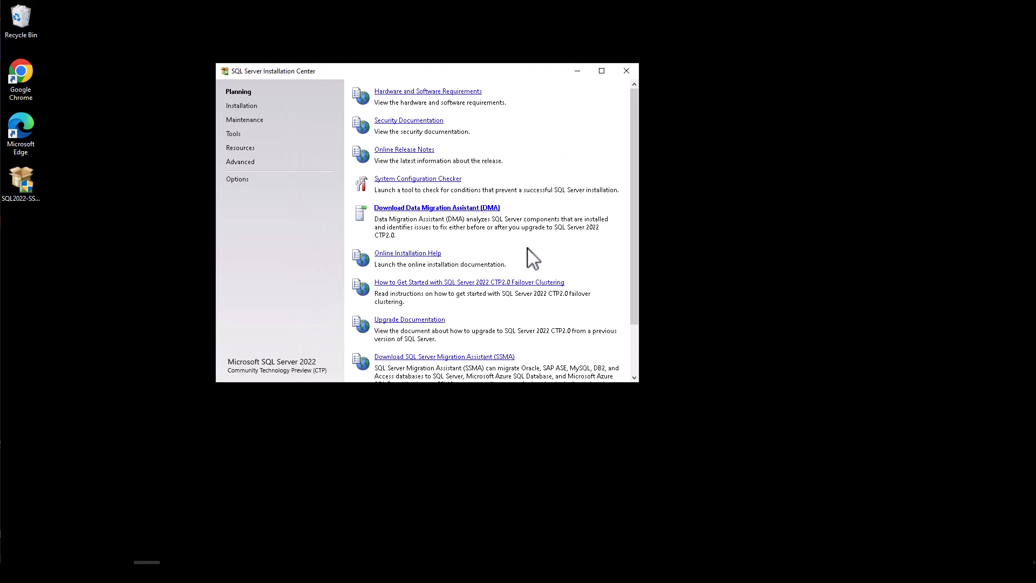
Step: Start a new stand-alone installation using the free Developer edition instead of Evaluation
left_click(251, 109)
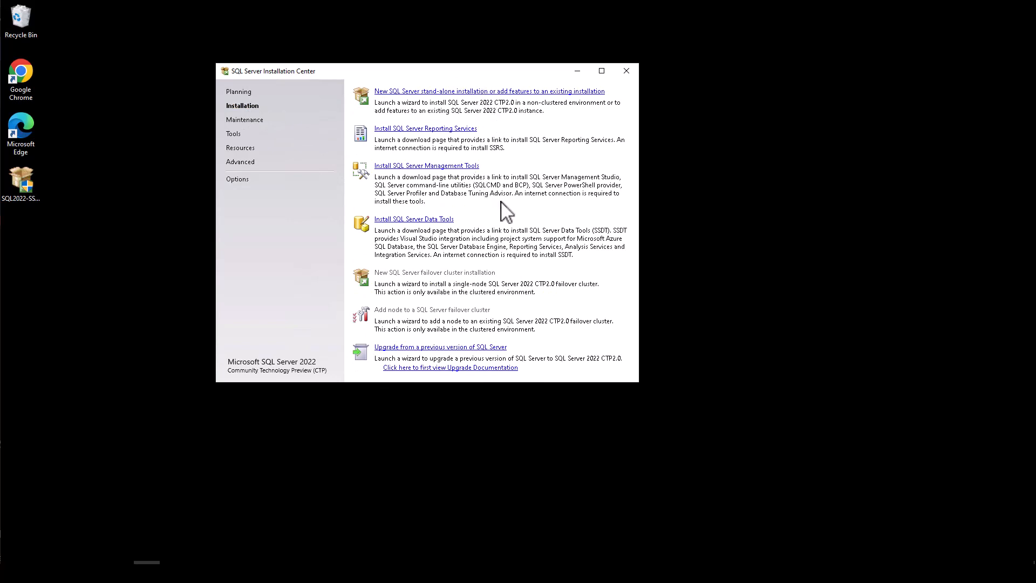
left_click(487, 93)
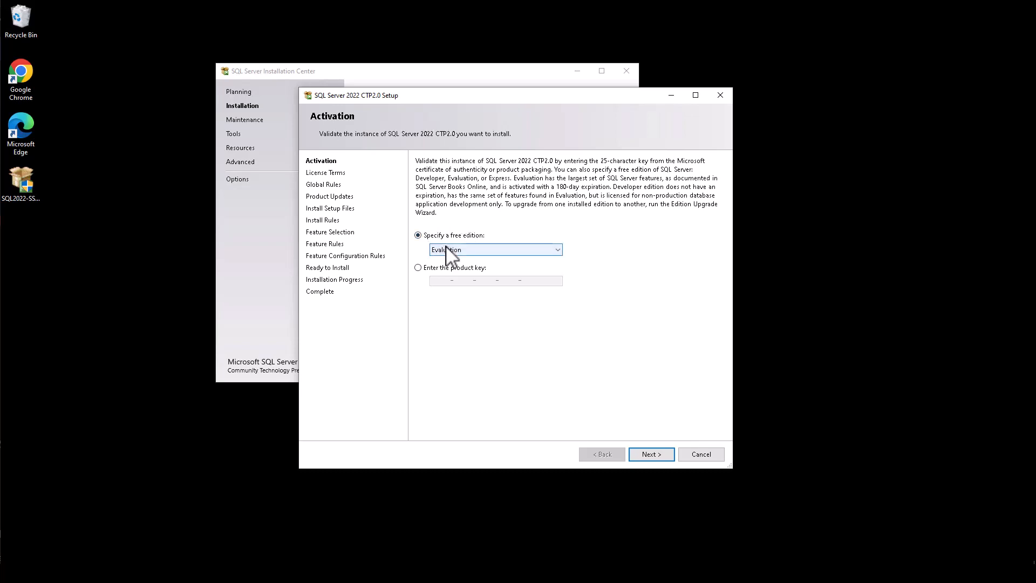
left_click(557, 251)
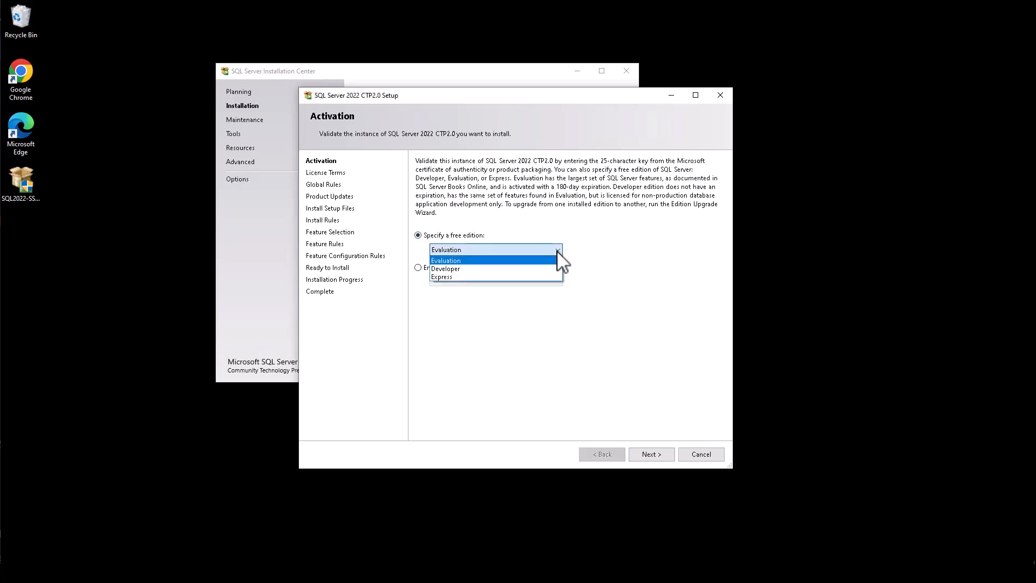
left_click(508, 270)
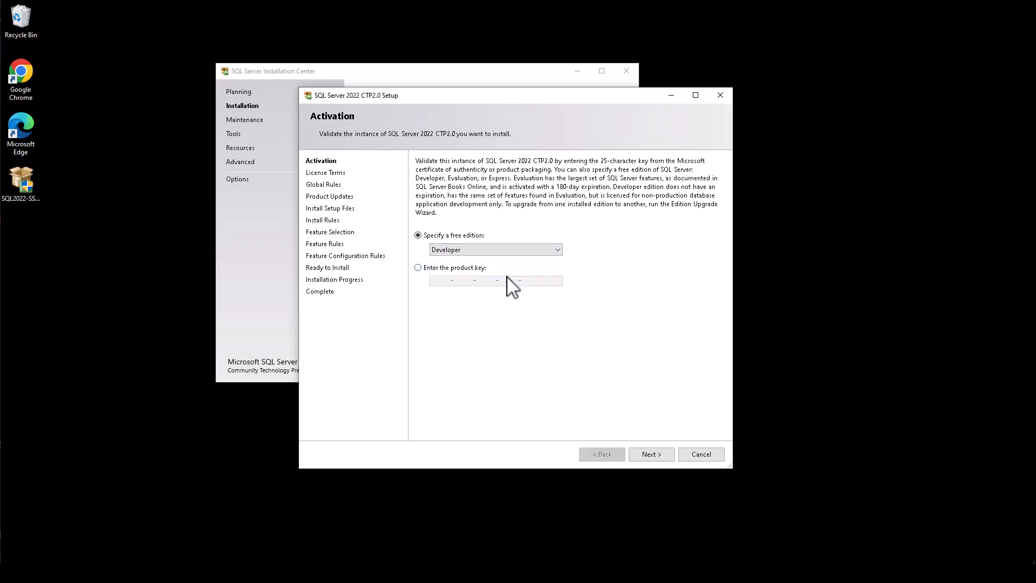
left_click(648, 455)
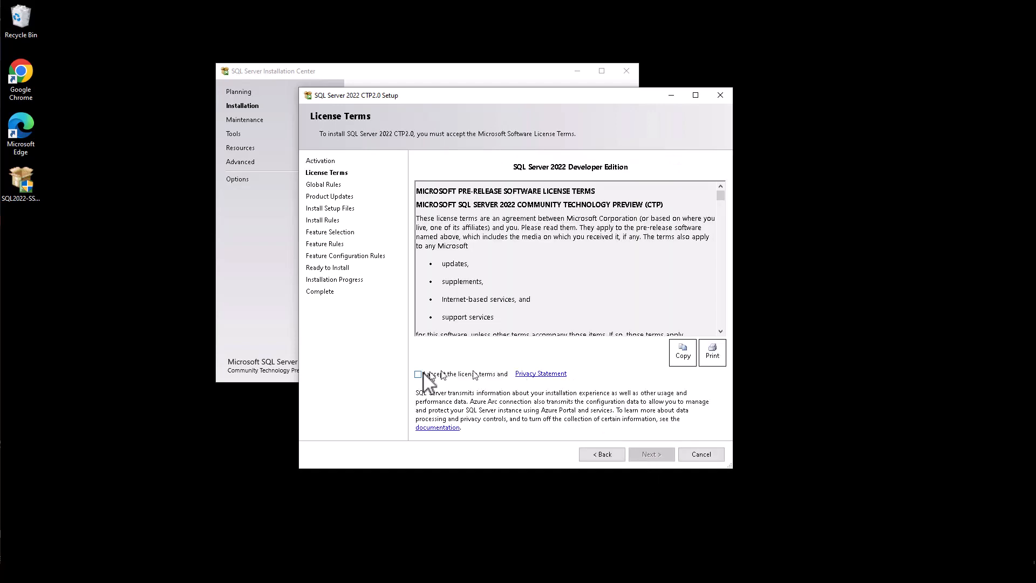
Step: Accept the license terms and check the side-by-side upgrade warning in Install Rules
left_click(423, 374)
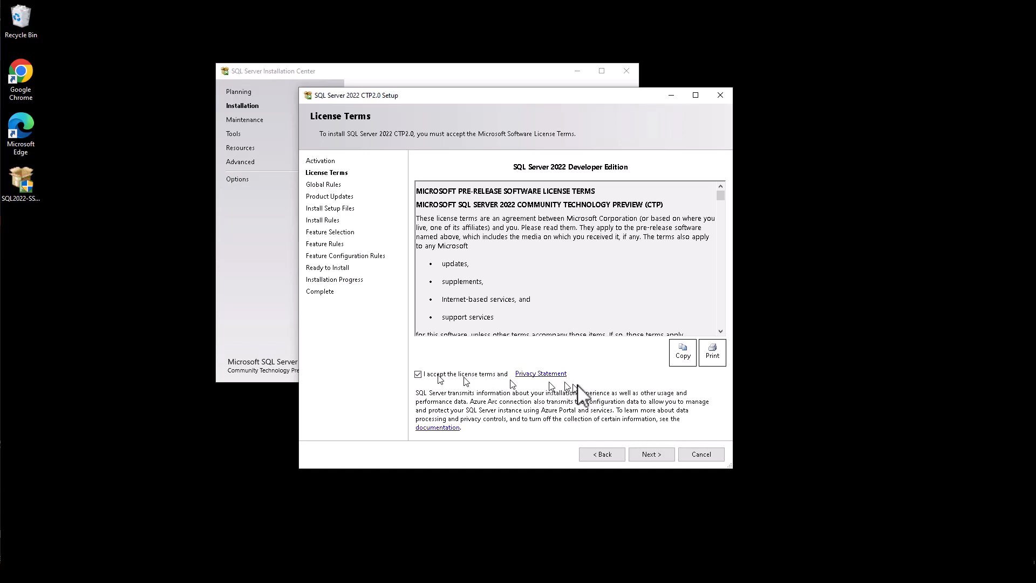
left_click(651, 455)
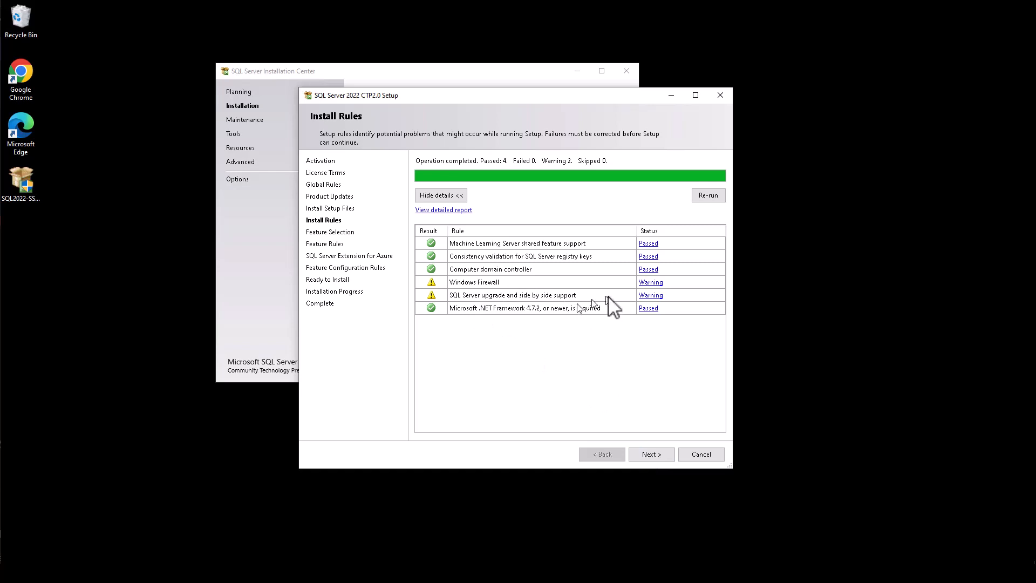
left_click(650, 296)
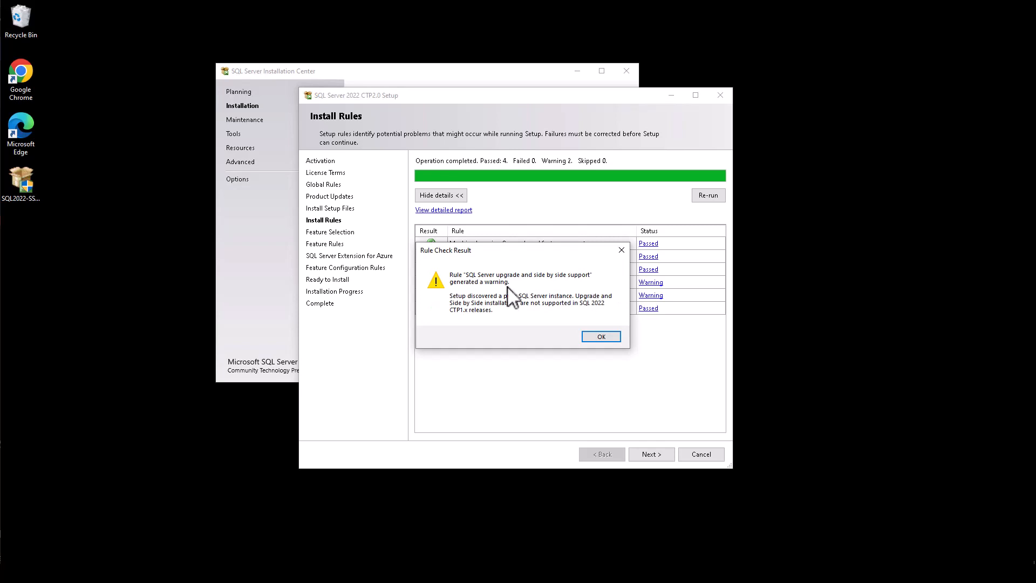
left_click(596, 338)
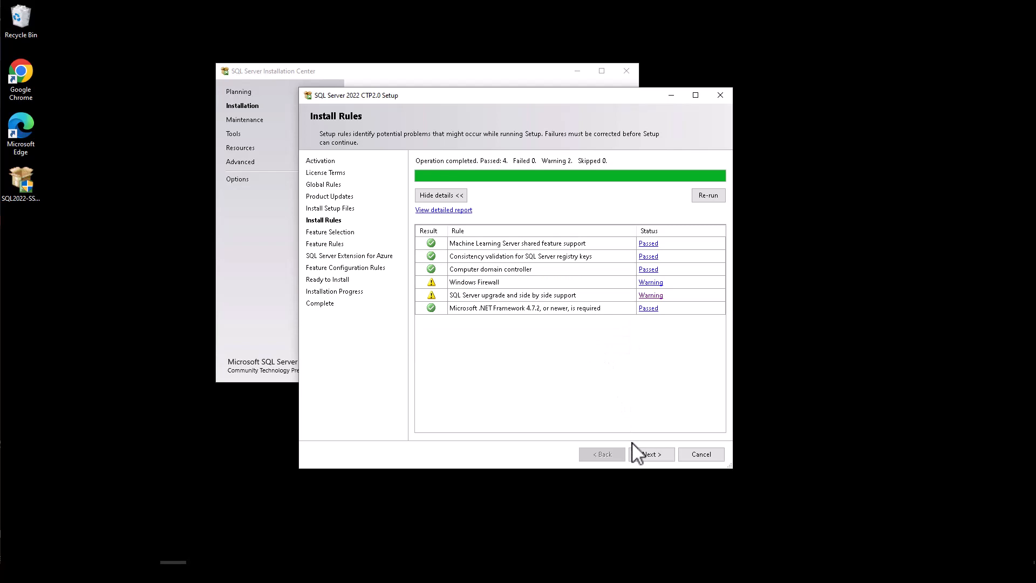
Step: Advance to Feature Selection and scroll through the available features list
left_click(663, 458)
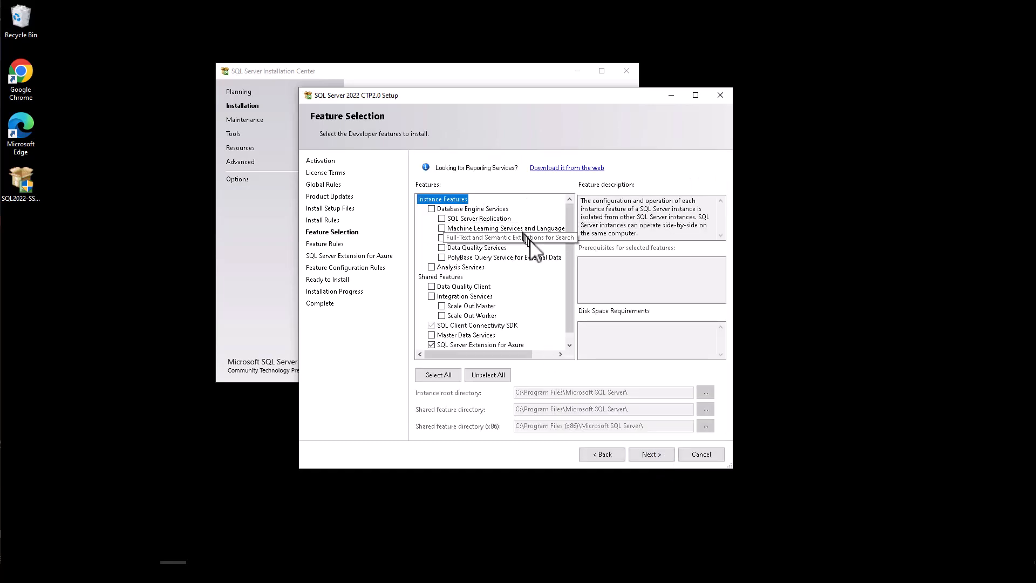
left_click_drag(569, 248, 565, 201)
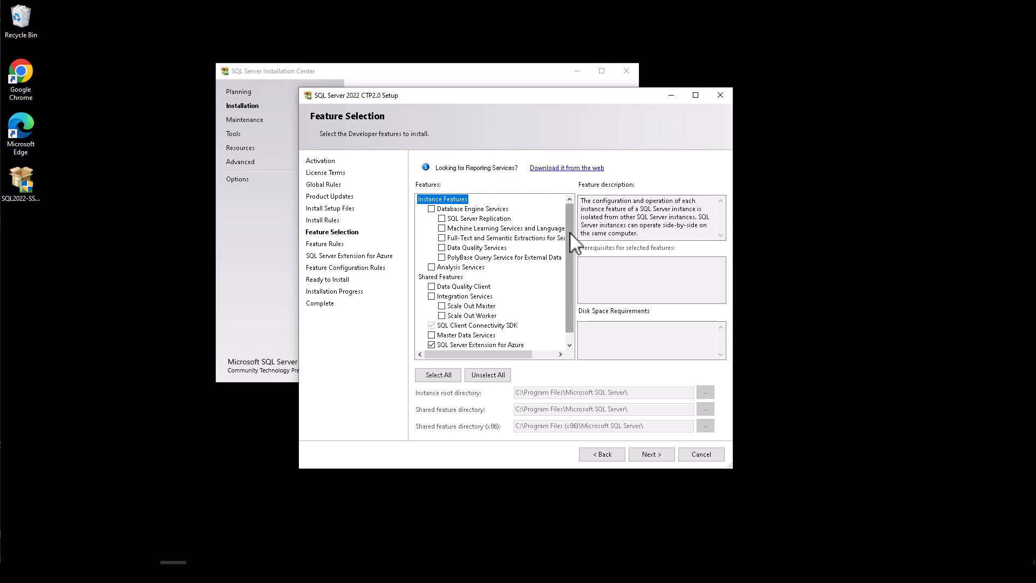
left_click_drag(568, 231, 573, 254)
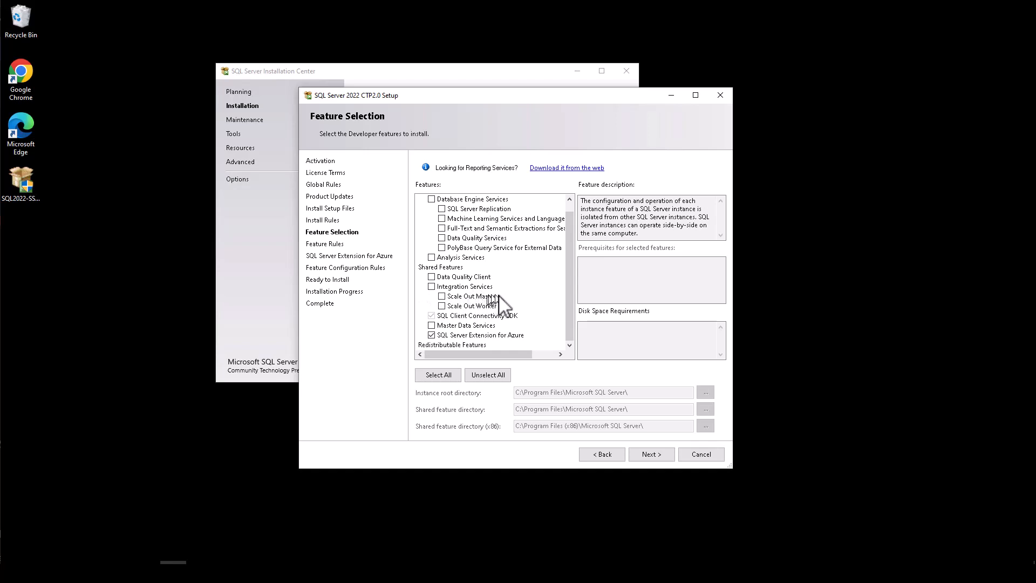
scroll(503, 282, "up", 1)
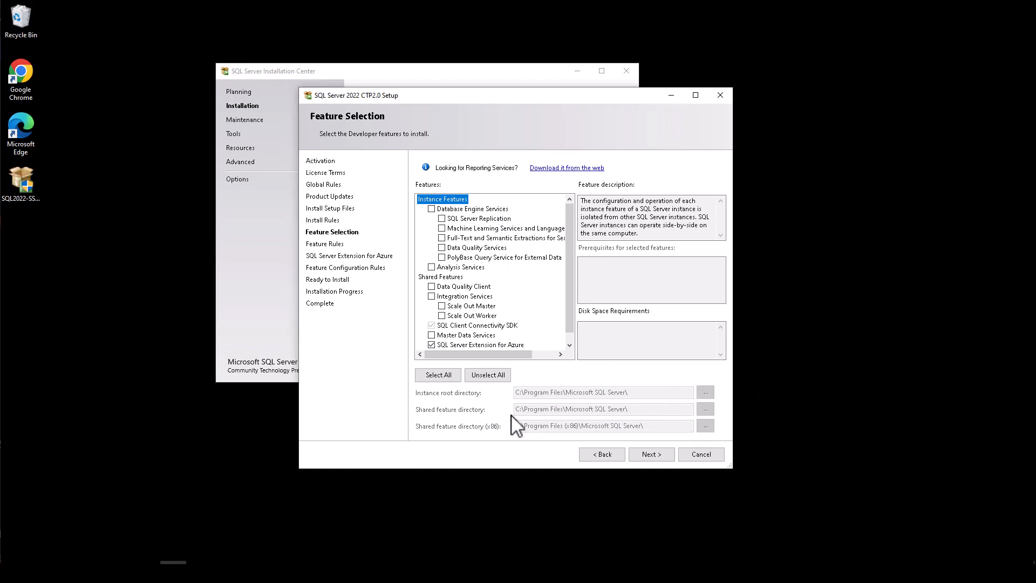
left_click(67, 572)
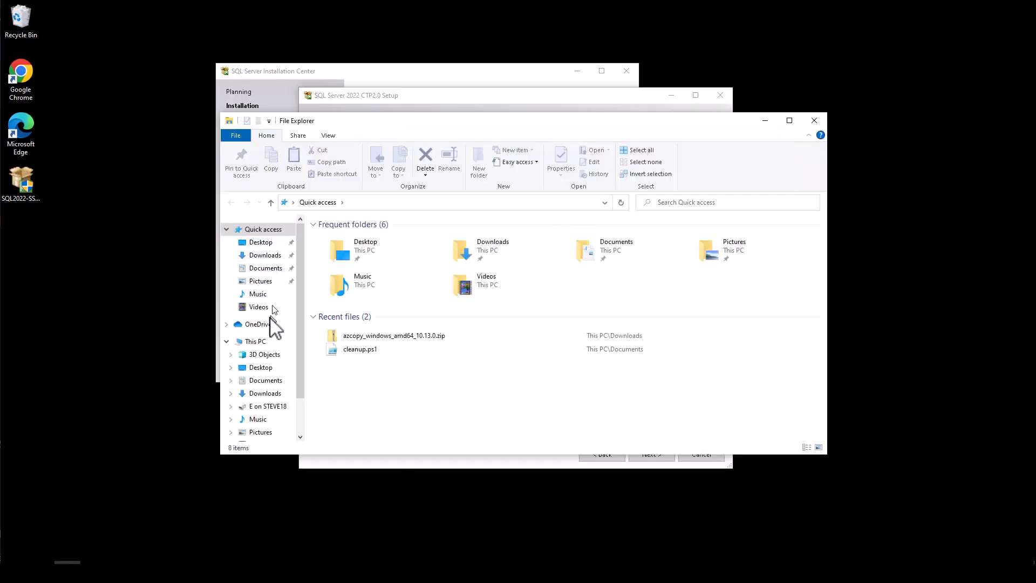
left_click(259, 344)
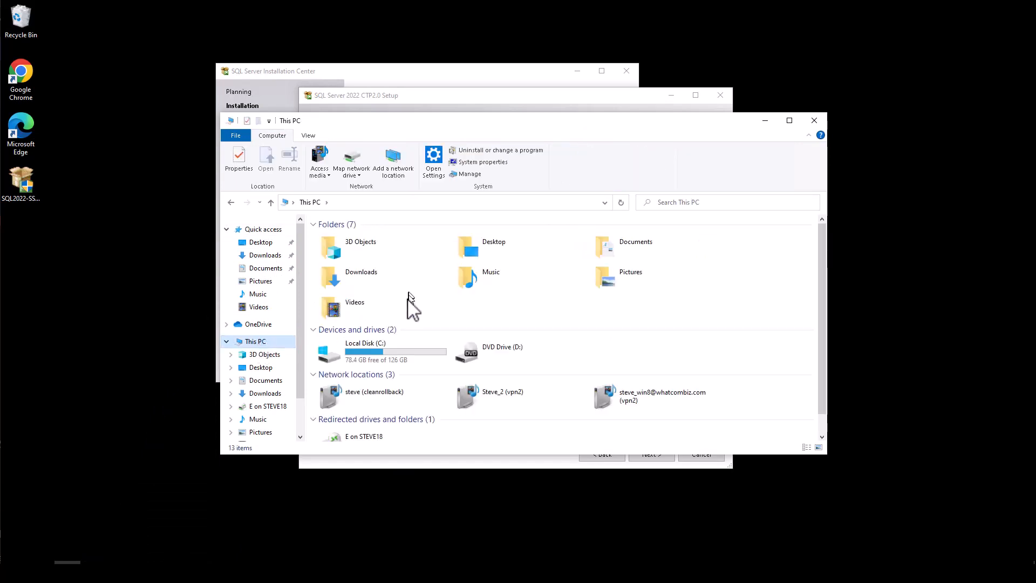
left_click(824, 124)
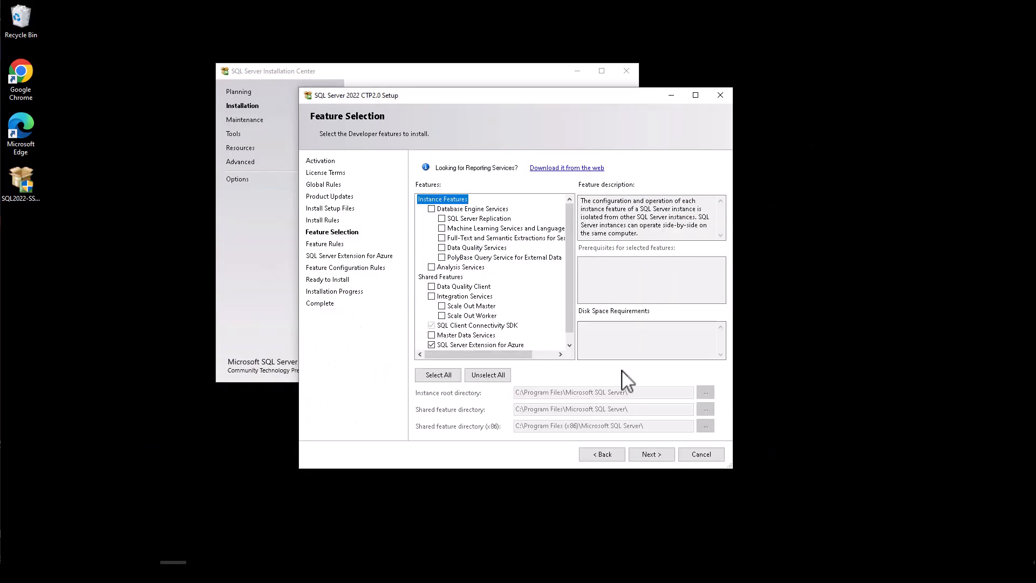
Step: Attempt the Azure extension page, dismiss its ID validation error, and return to Feature Rules
left_click(649, 451)
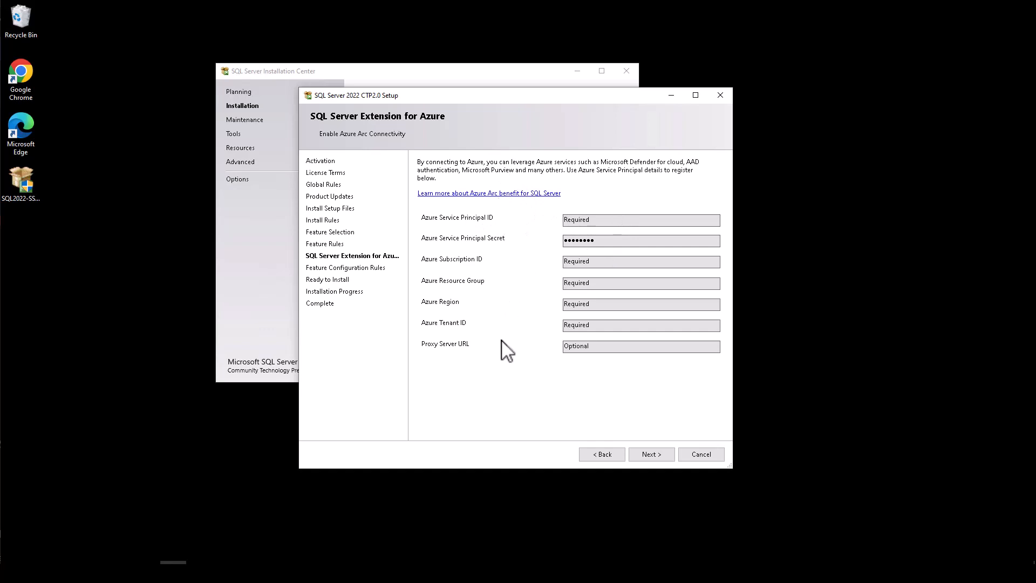
left_click(659, 457)
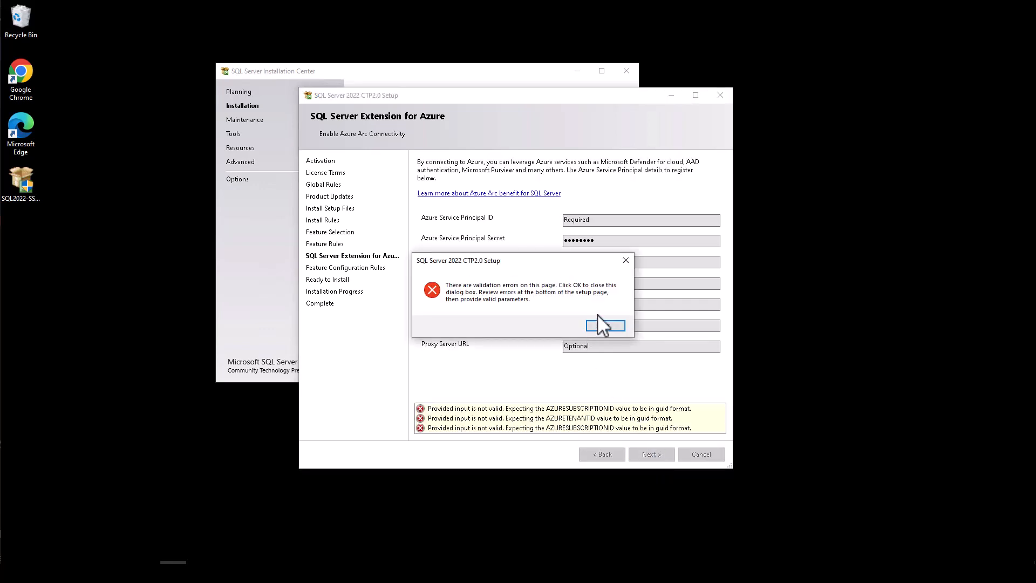
left_click(600, 325)
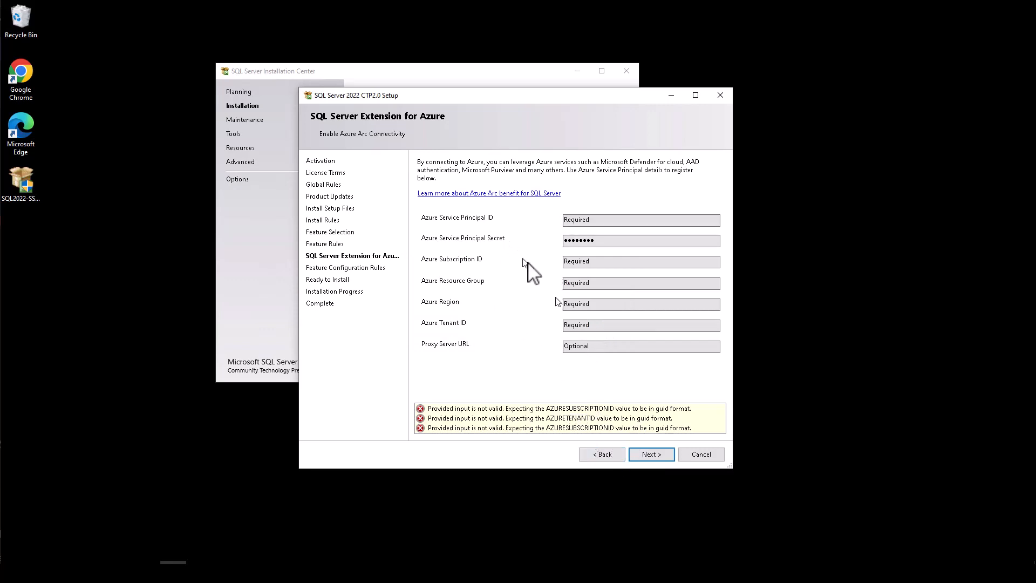
left_click(607, 454)
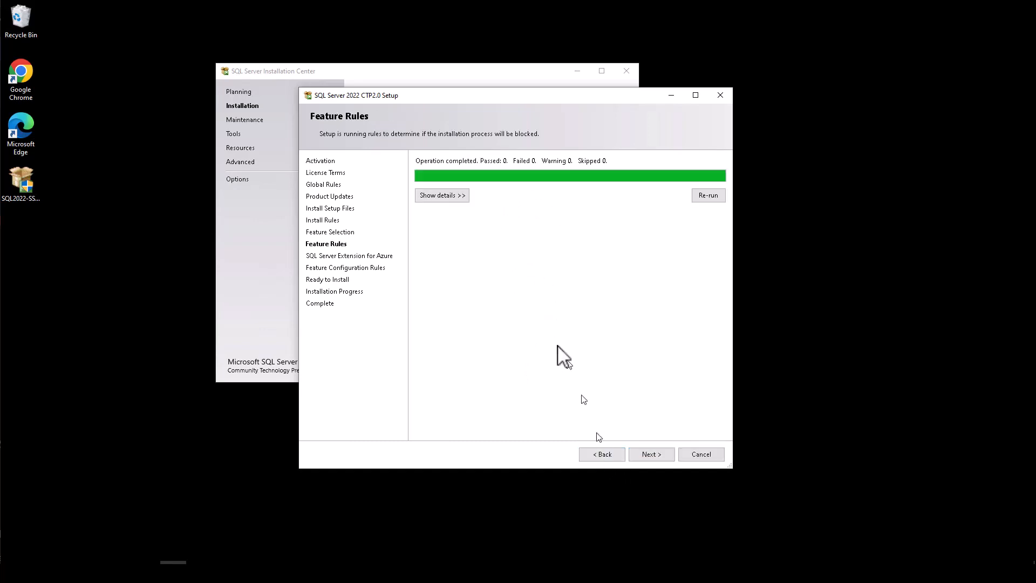
Step: Select Database Engine Services and SQL Server Replication, deselect SQL Server Extension for Azure
left_click(613, 458)
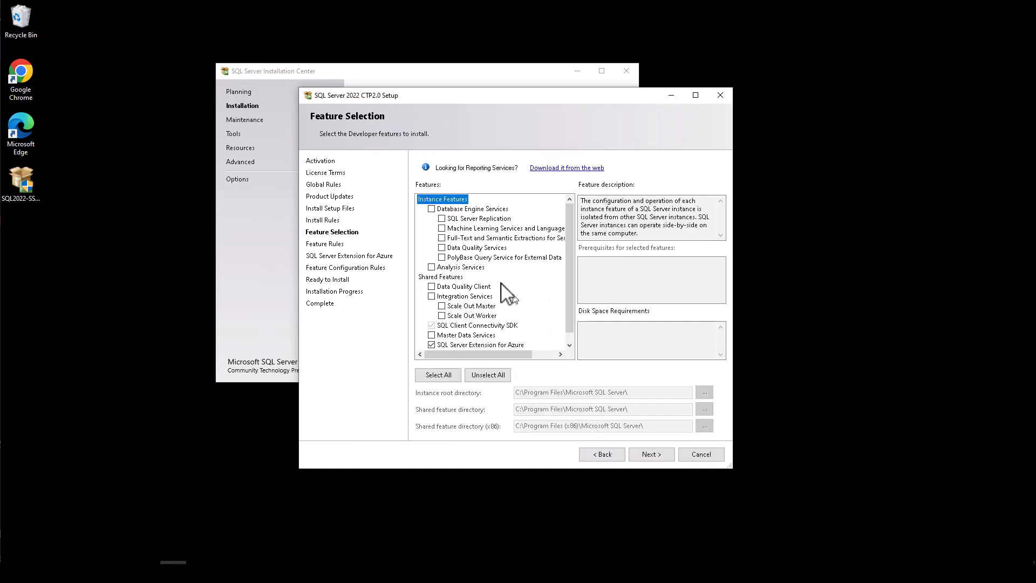
left_click(431, 209)
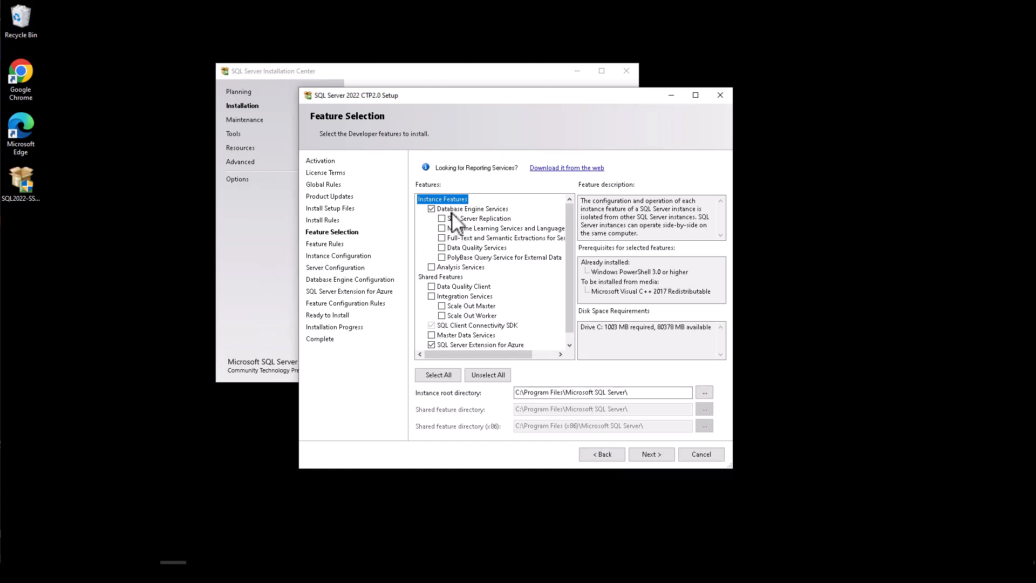
left_click(441, 219)
scroll(465, 261, "down", 1)
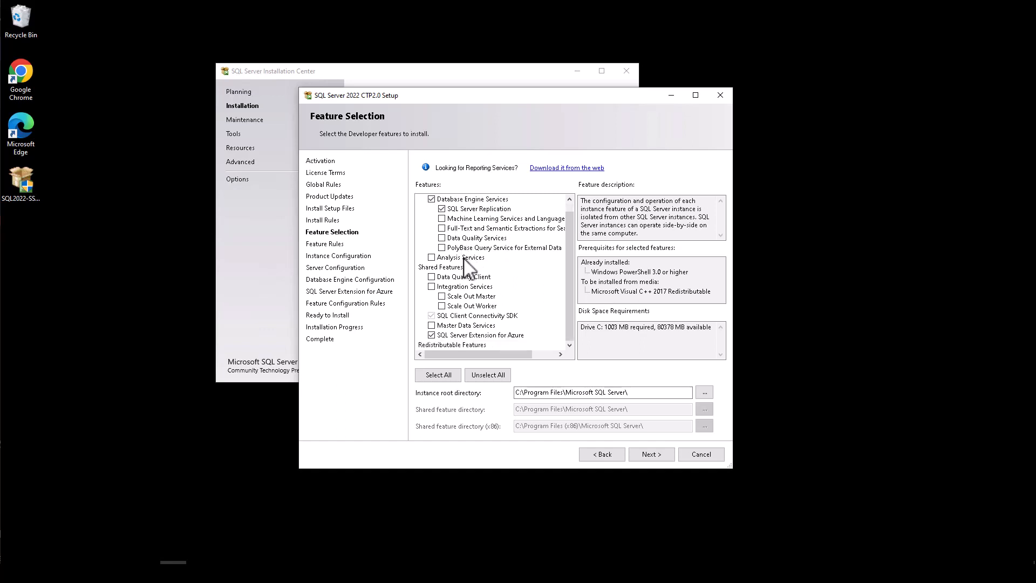
left_click(431, 335)
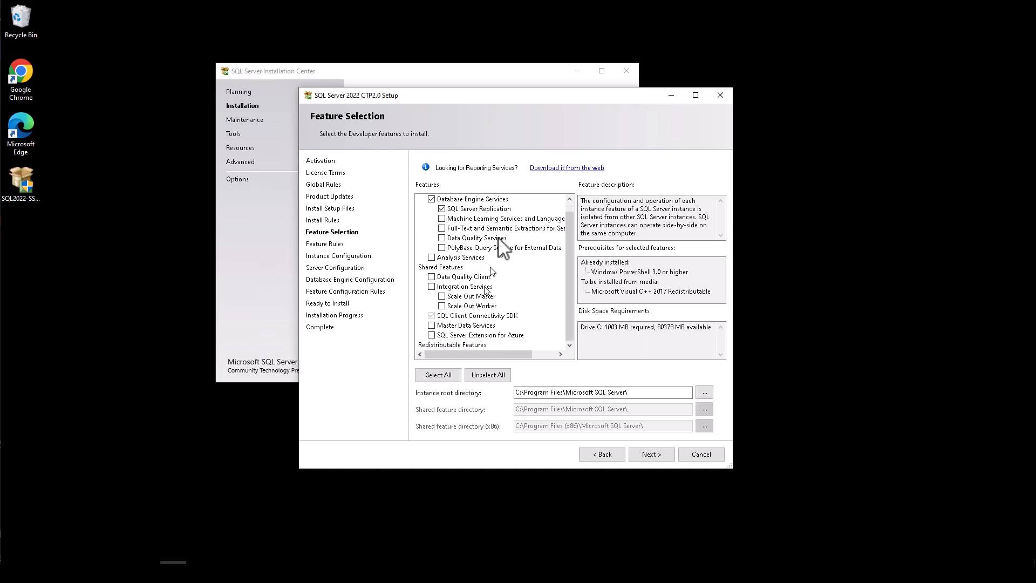
scroll(494, 251, "up", 1)
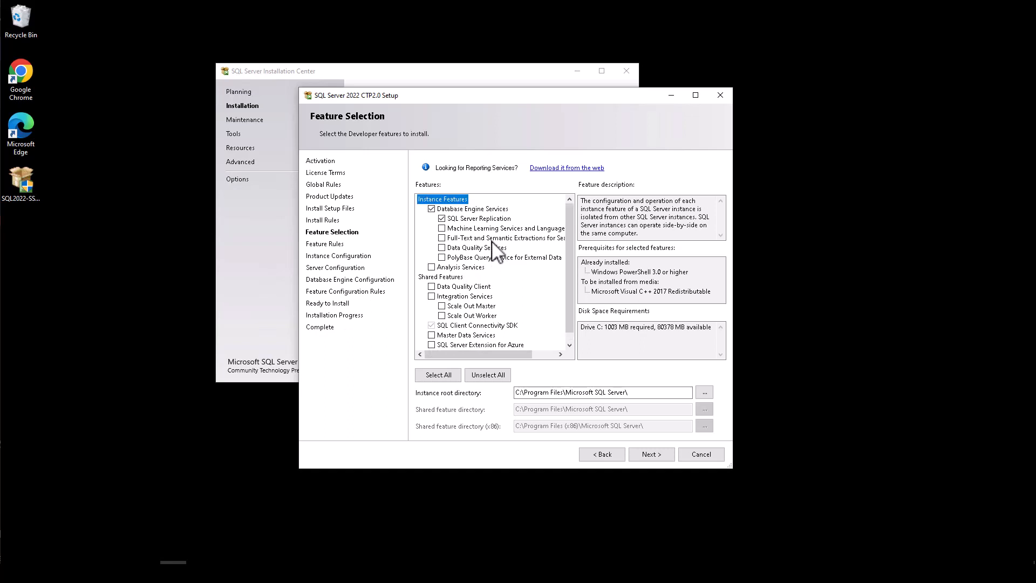
left_click(657, 459)
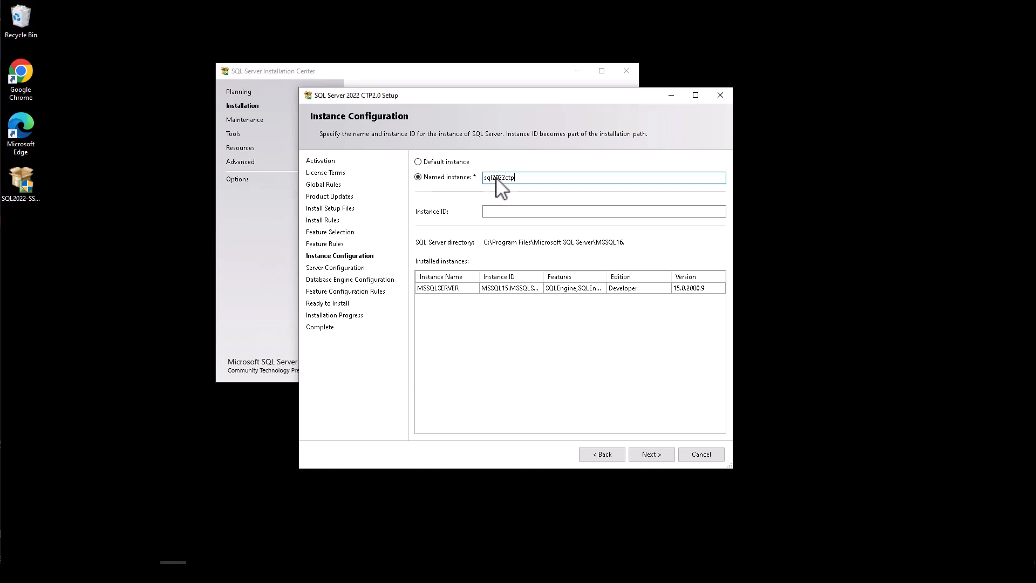
Step: Auto-fill instance ID SQL2022CTP from named instance sql2022ctp and continue
left_click(533, 211)
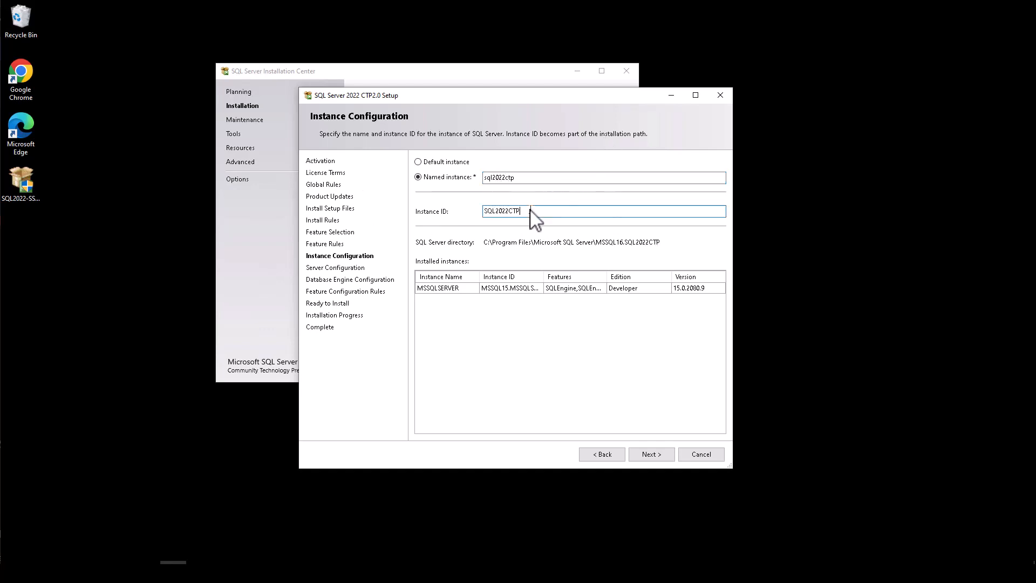
left_click(646, 454)
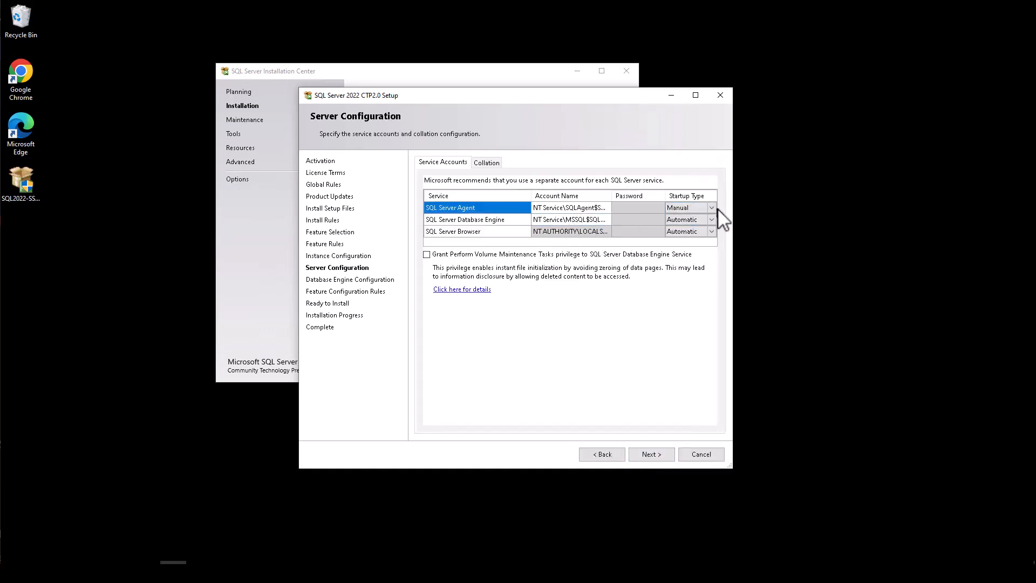
Step: Keep default service accounts and SQL_Latin1_General_CP1_CI_AS collation, then continue
left_click(486, 162)
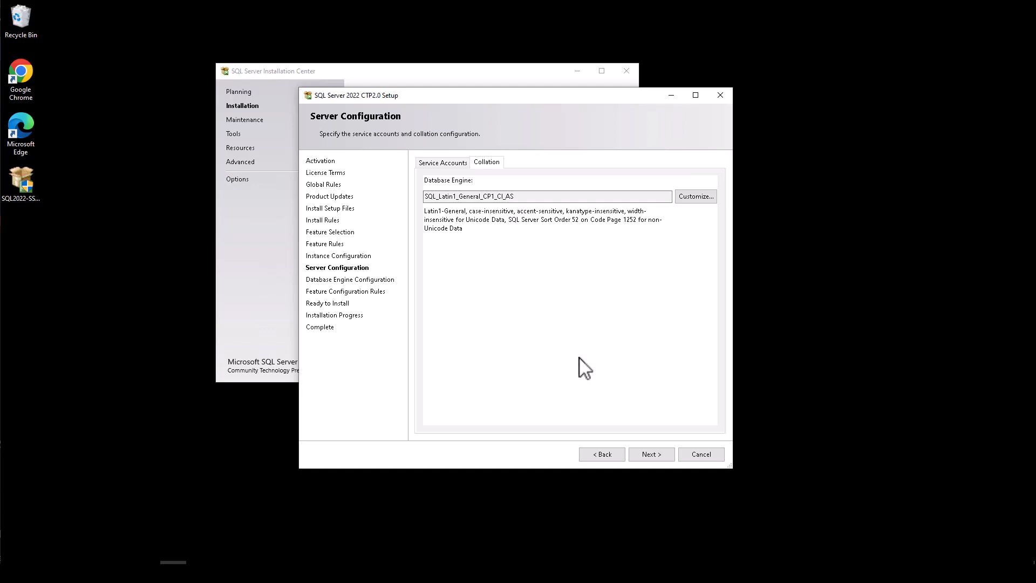
left_click(659, 458)
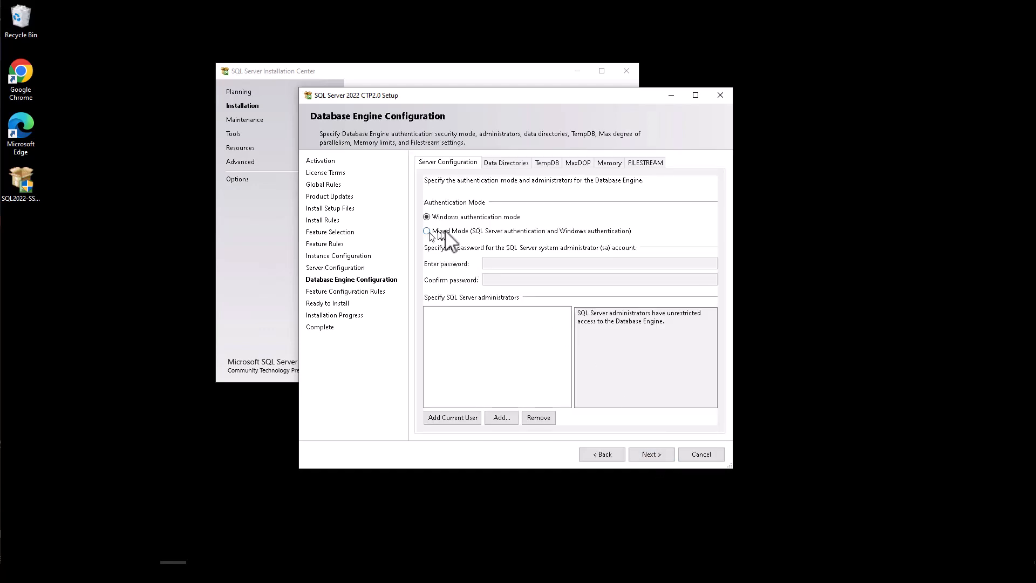
Step: Choose Mixed Mode, enter and confirm the sa password, and add the current user as administrator
left_click(445, 232)
left_click(545, 264)
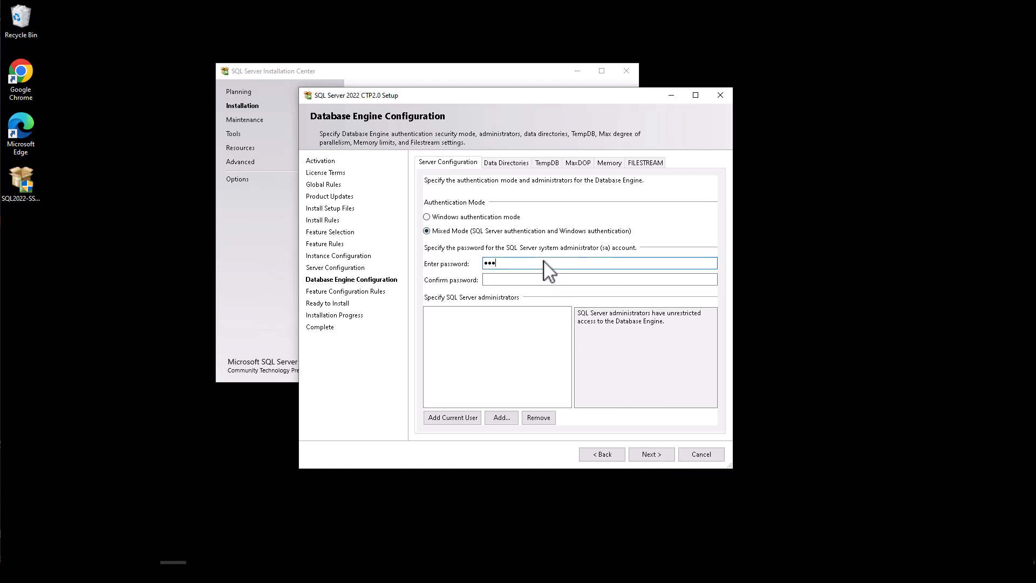
type("Passwo")
type("r")
key("Tab")
type("Passwor")
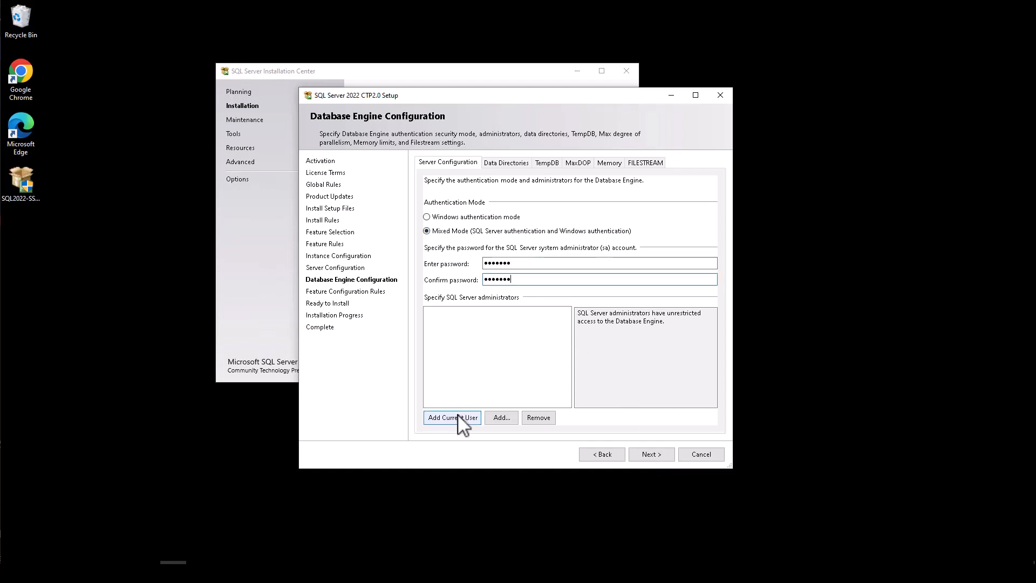
left_click(452, 417)
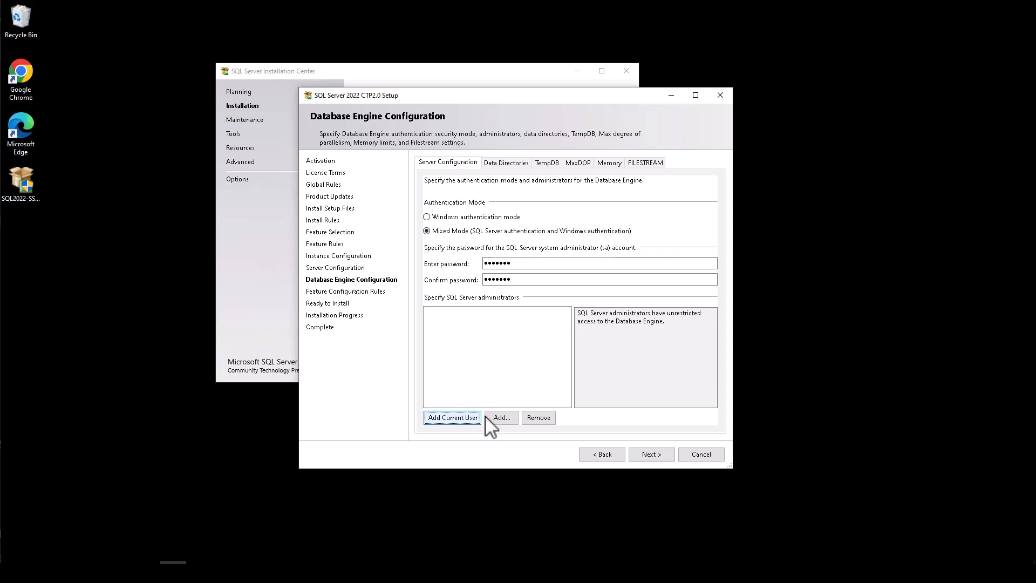
Step: Step through the Data Directories, TempDB, MaxDOP, Memory and FILESTREAM tabs, keeping the defaults
left_click(506, 163)
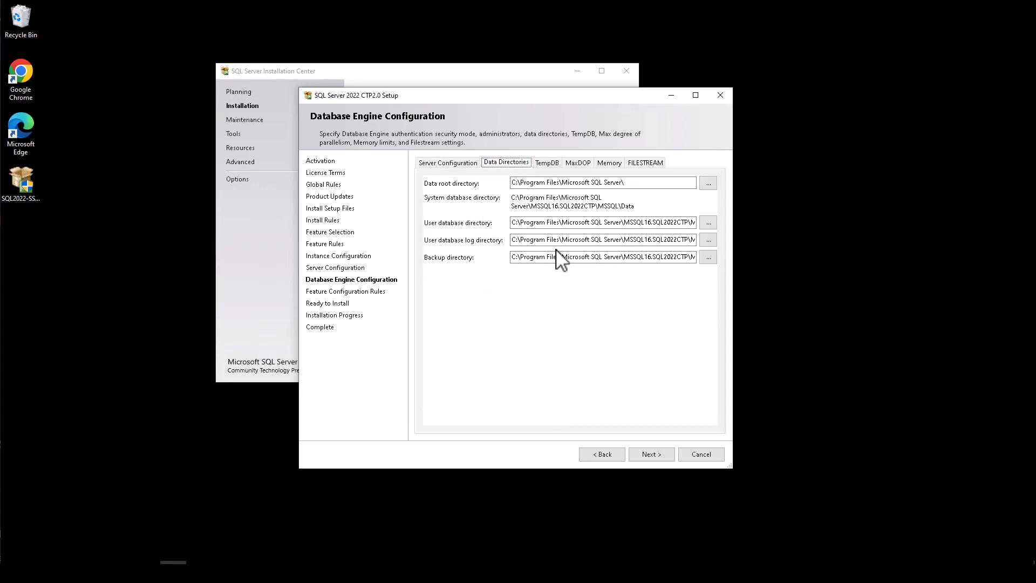
left_click(547, 162)
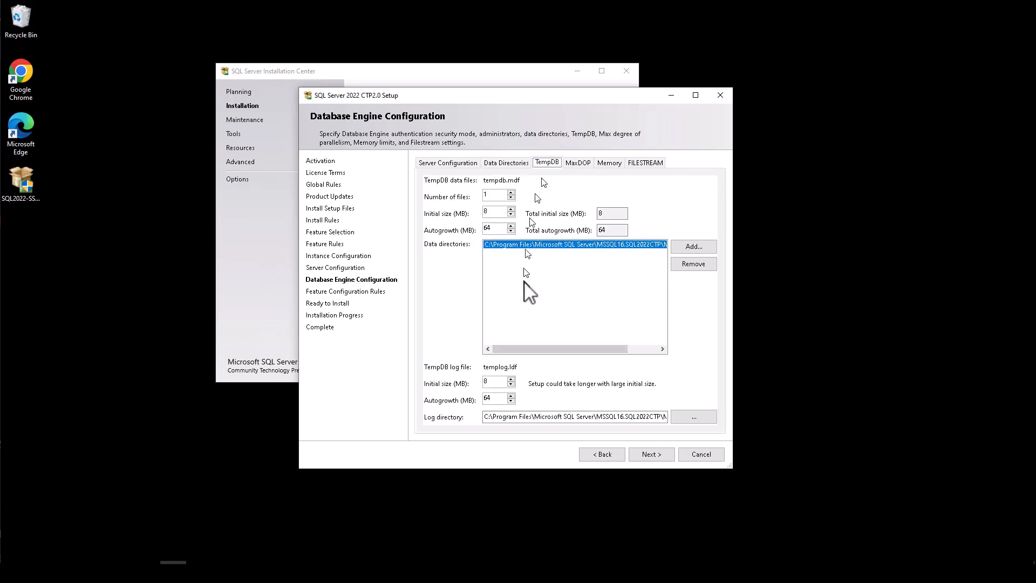
double_click(497, 195)
left_click(585, 163)
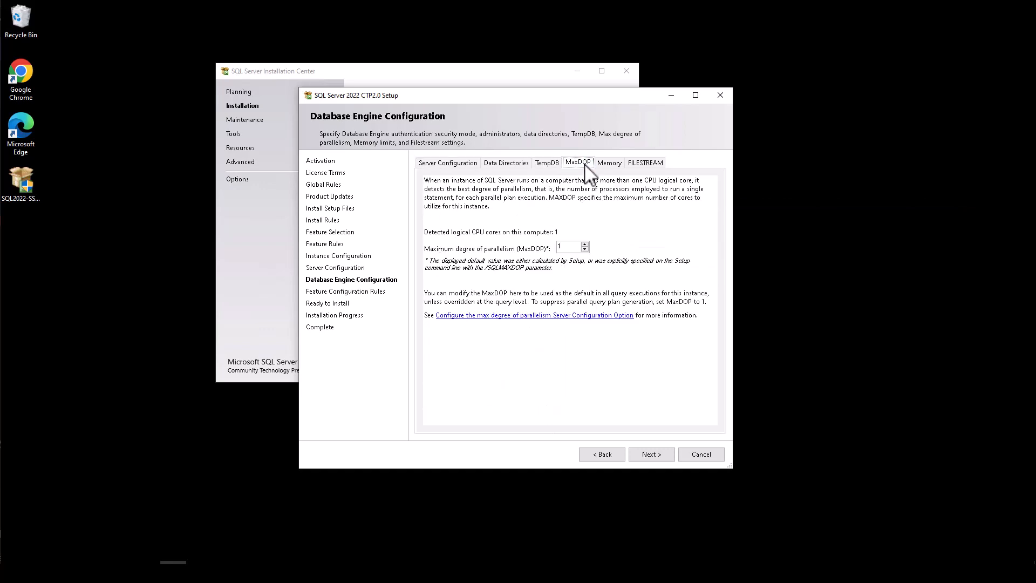
left_click(571, 246)
left_click(608, 164)
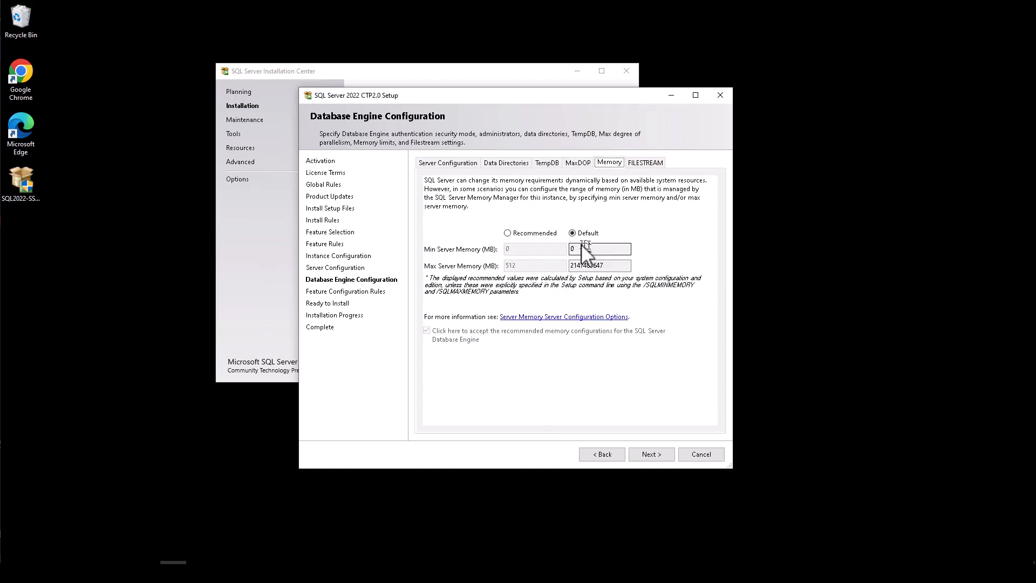
left_click(649, 163)
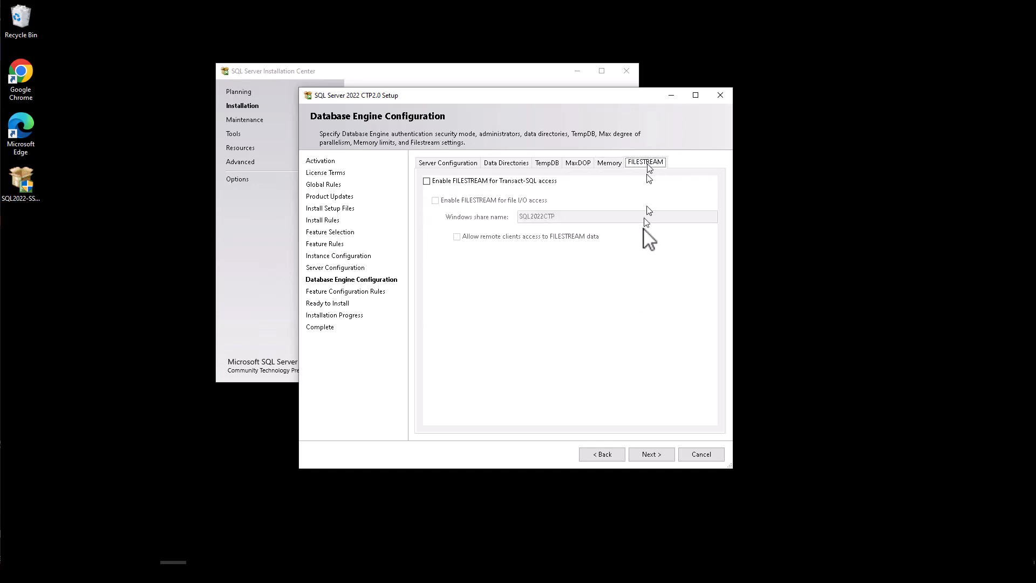
Step: Install the instance from the Ready to Install summary, acknowledge the restart notice, and close setup
left_click(650, 455)
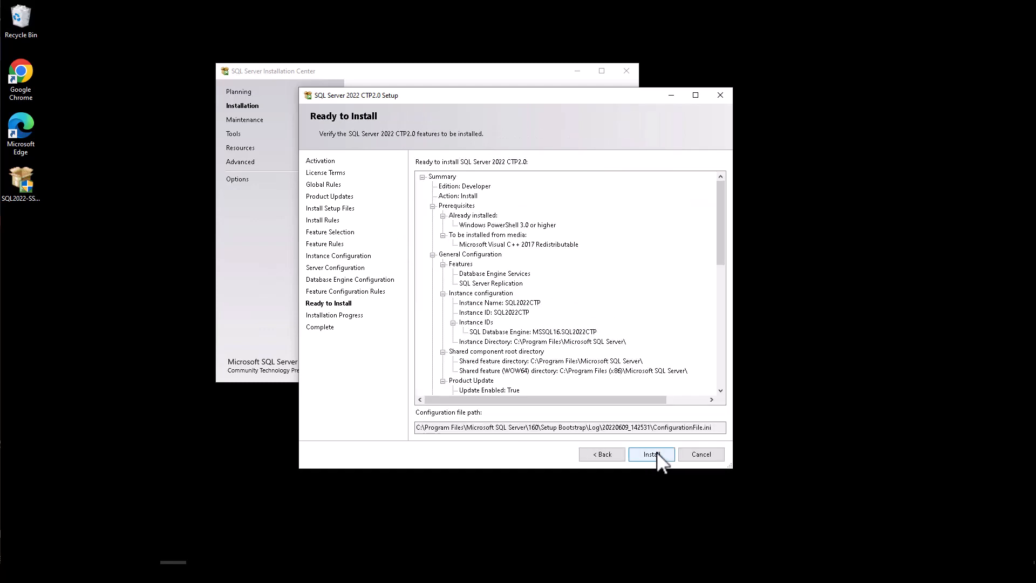
left_click(657, 453)
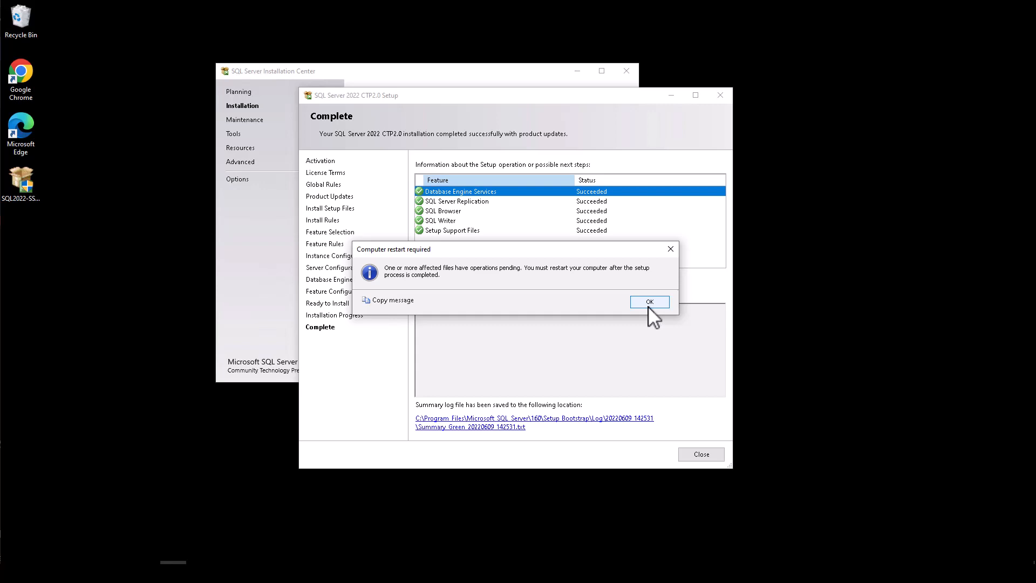
left_click(650, 302)
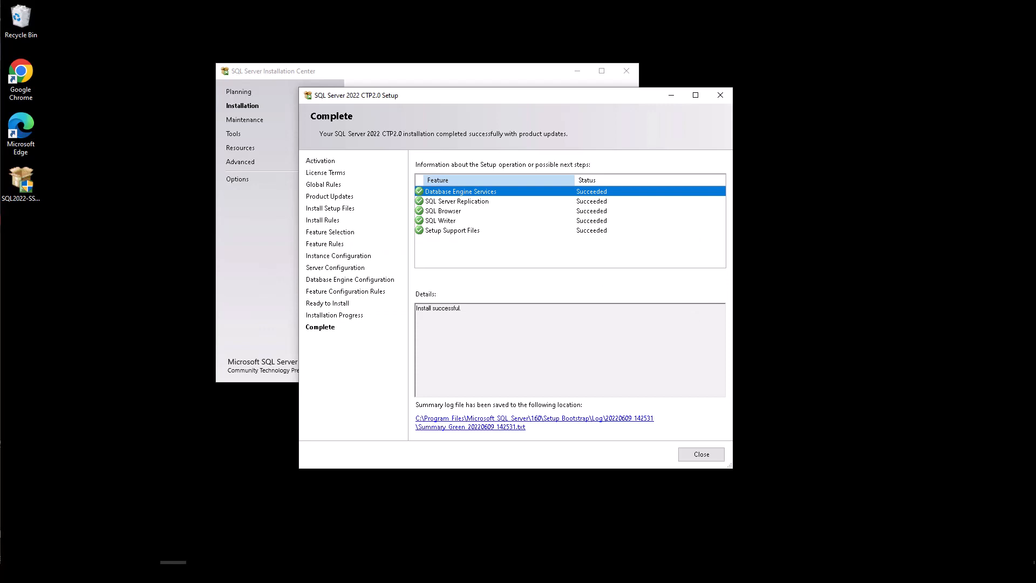
left_click(701, 454)
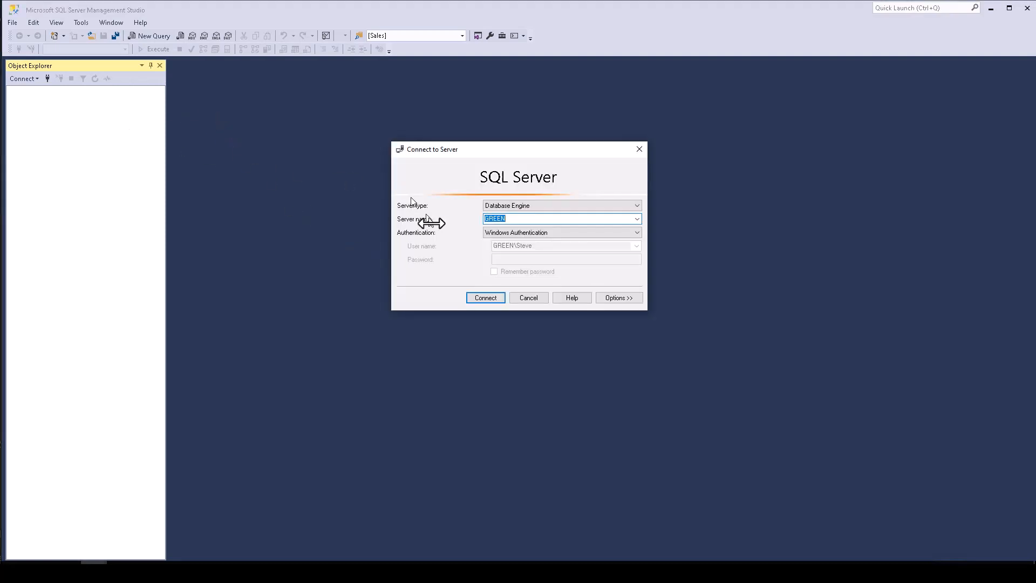
Step: Connect to the server name with \sql2022ctp appended, using Windows Authentication
left_click(541, 220)
type("\\")
type("sql2022ctp")
key("Return")
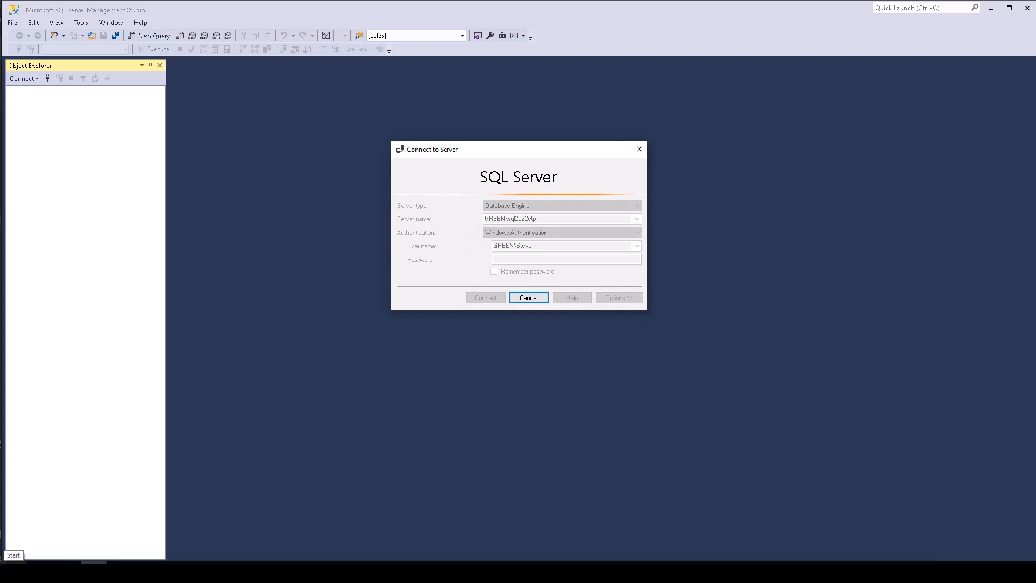
left_click(13, 563)
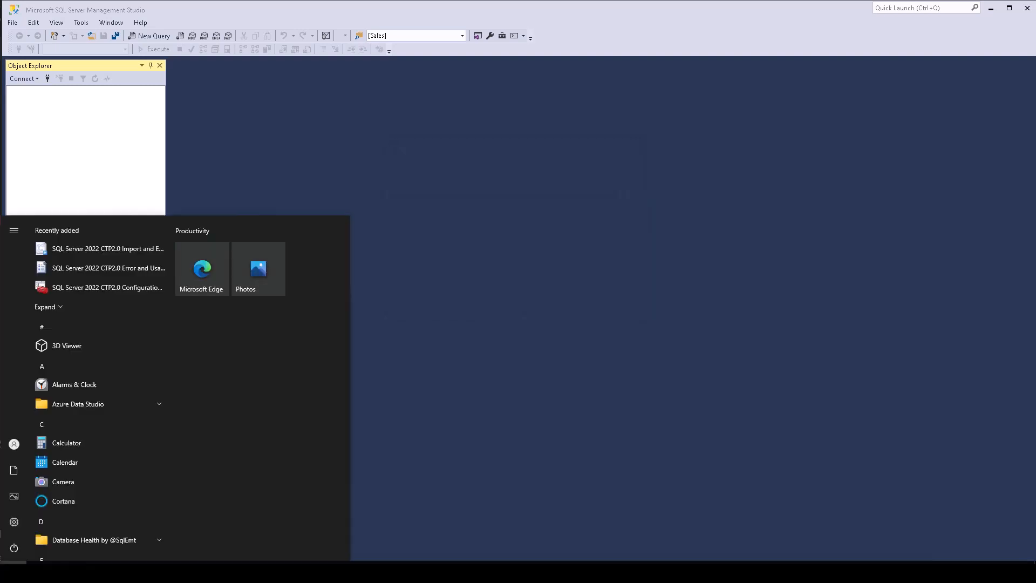
Step: Launch SQL Server 2022 Configuration Manager elevated and view the SQL Server Services list
left_click(81, 287)
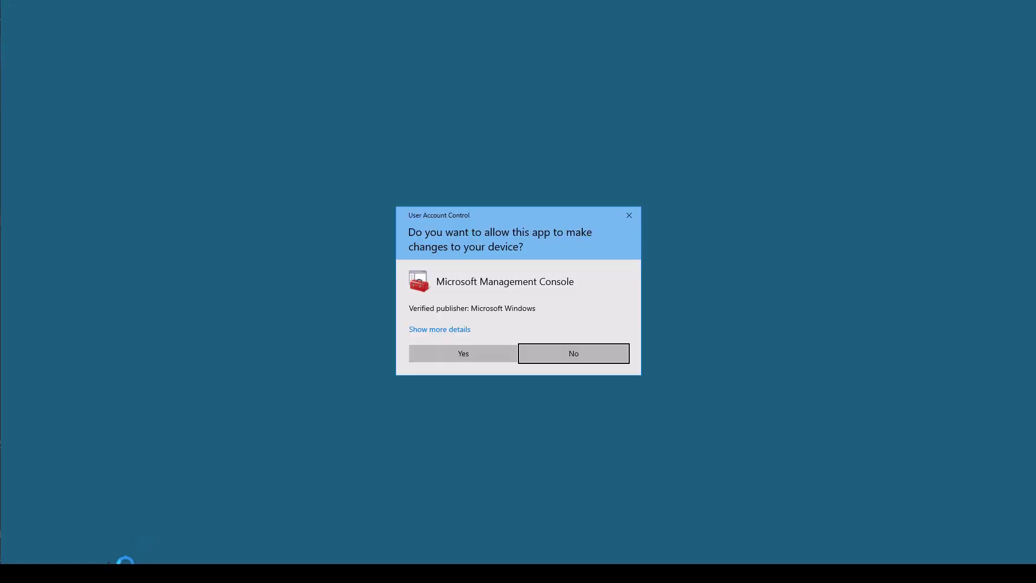
left_click(464, 353)
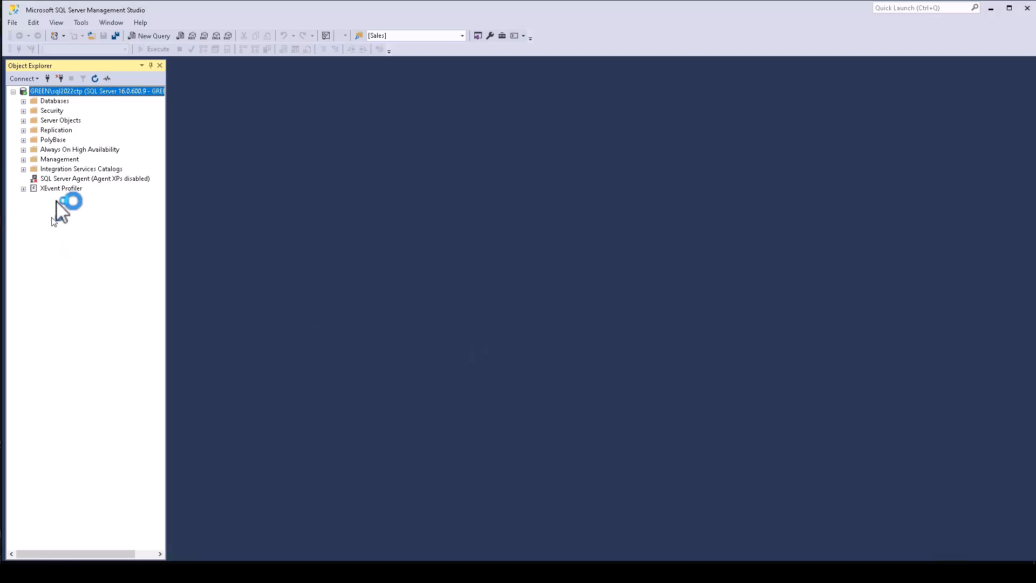
left_click(47, 95)
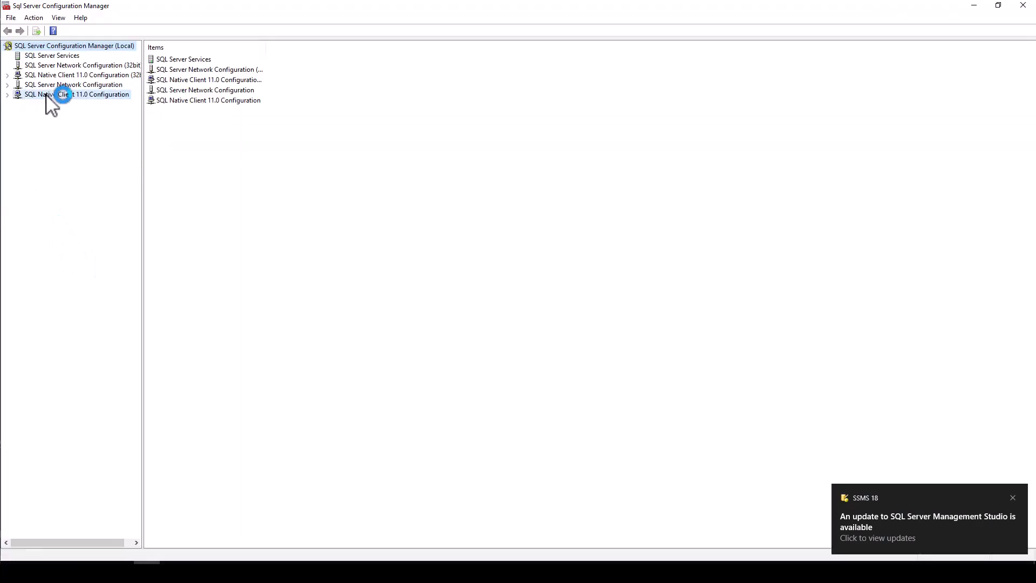
left_click(31, 49)
left_click(43, 56)
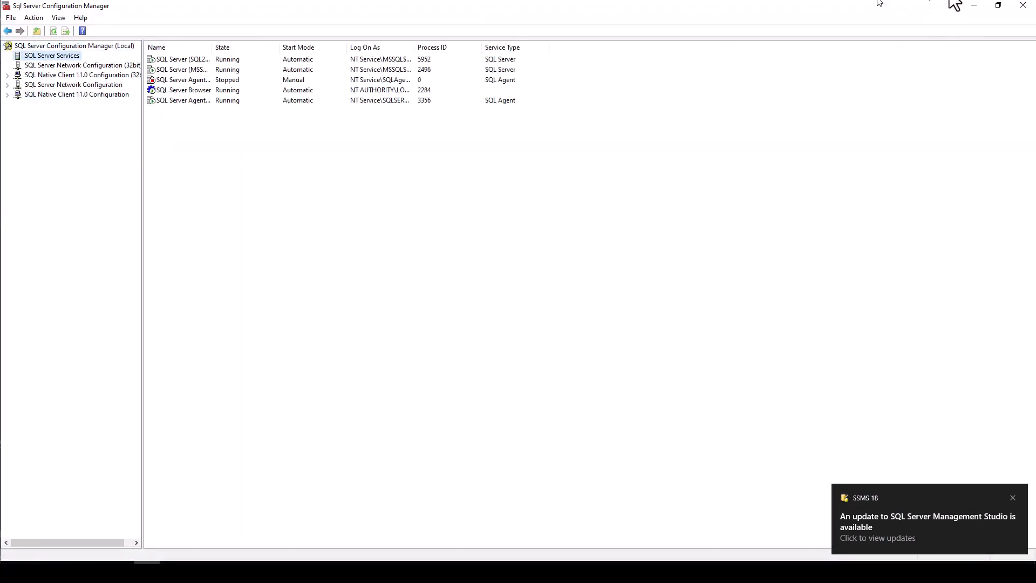
left_click(975, 6)
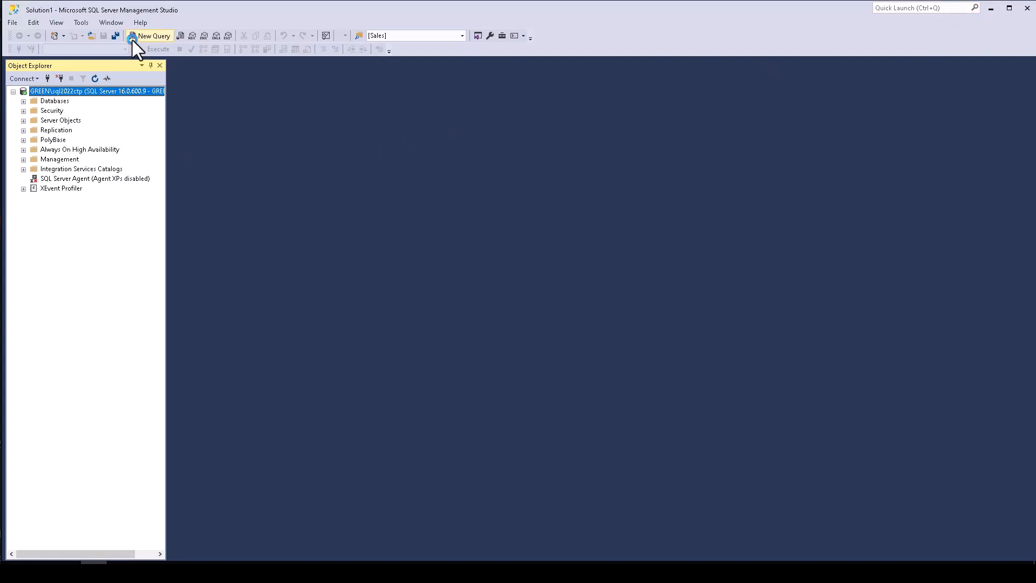
left_click(132, 40)
type("select @")
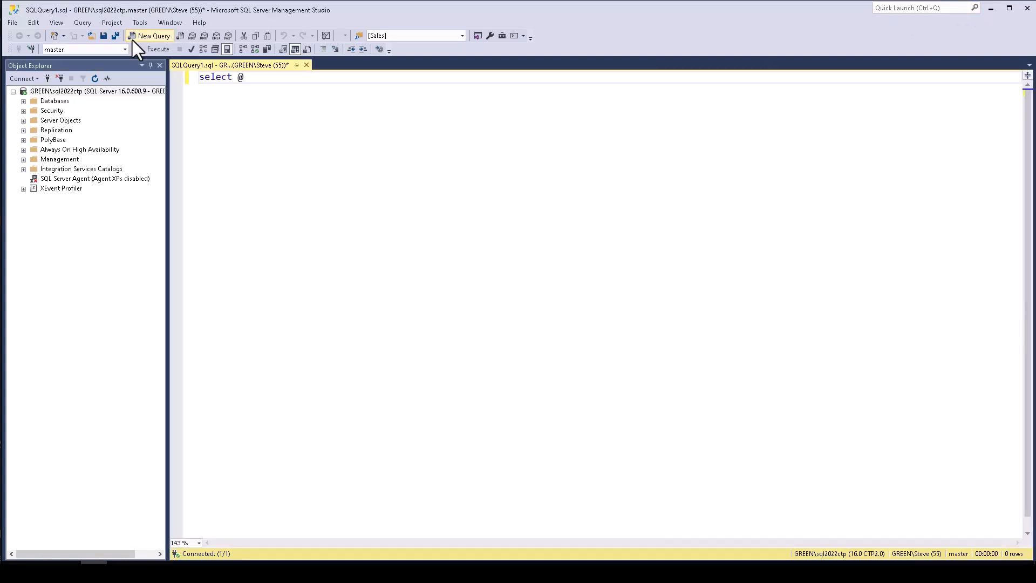
type("@version")
key("F5")
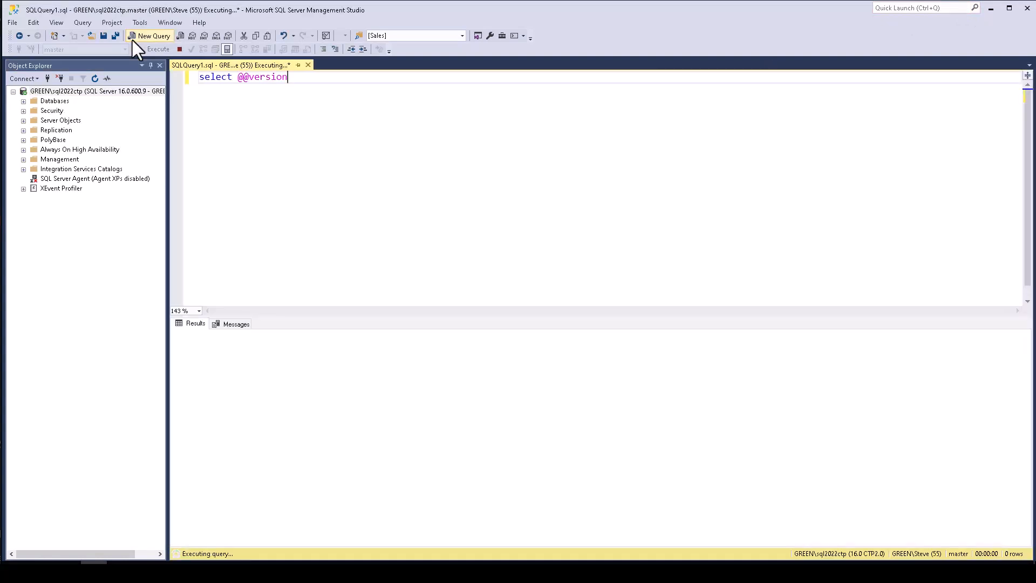
left_click_drag(392, 337, 832, 377)
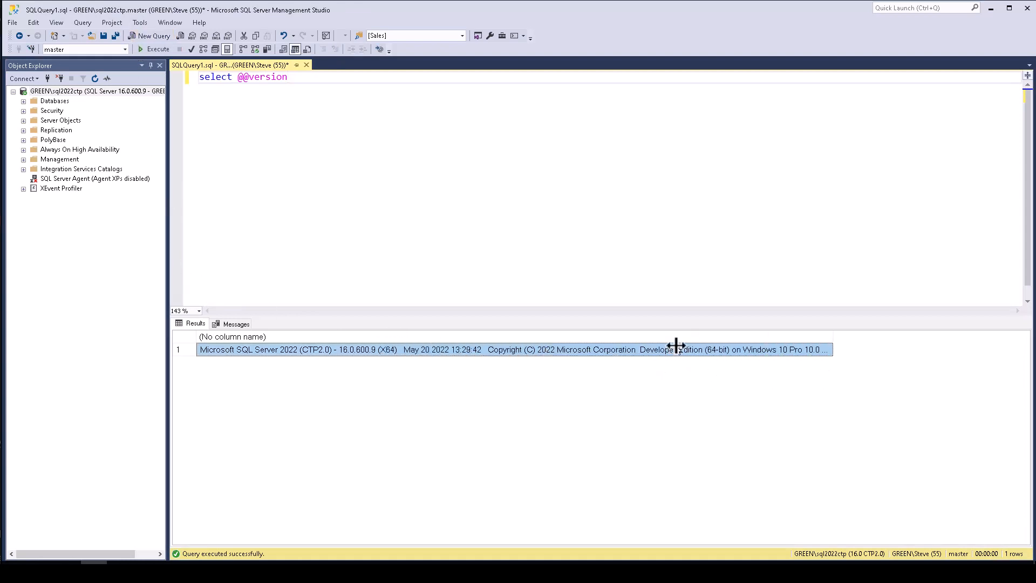
Step: Paste the version string below the query, splitting it onto a new line before 'Copyright'
left_click(406, 285)
key("Return")
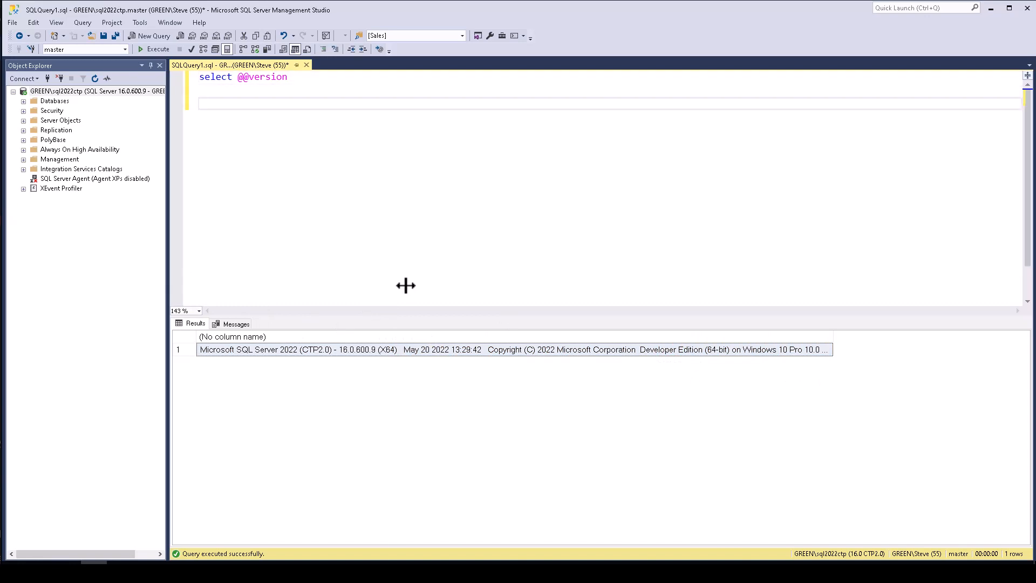
type("Microsoft SQL Server 2022 (CTP2.0) - 16.0.600.9 (X64)   May 20 2022 13:29:42   Copyright (C) 2022 Microsoft Corporation  Developer Edition (64-bit) on Windows 10 Pro 10.0 <X64> (Build 19043: ) (Hypervisor)")
key("Home")
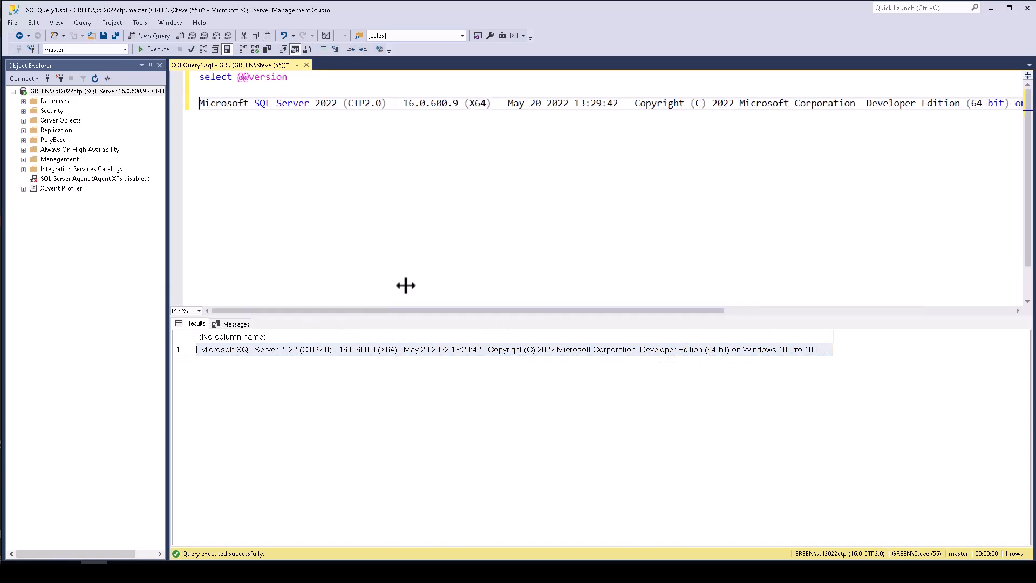
left_click(635, 103)
key("Return")
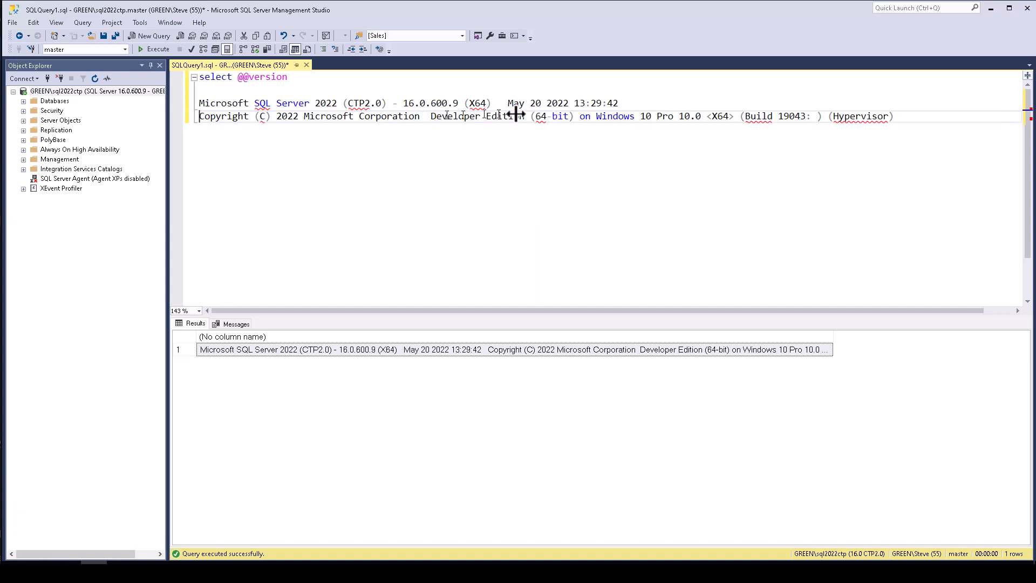